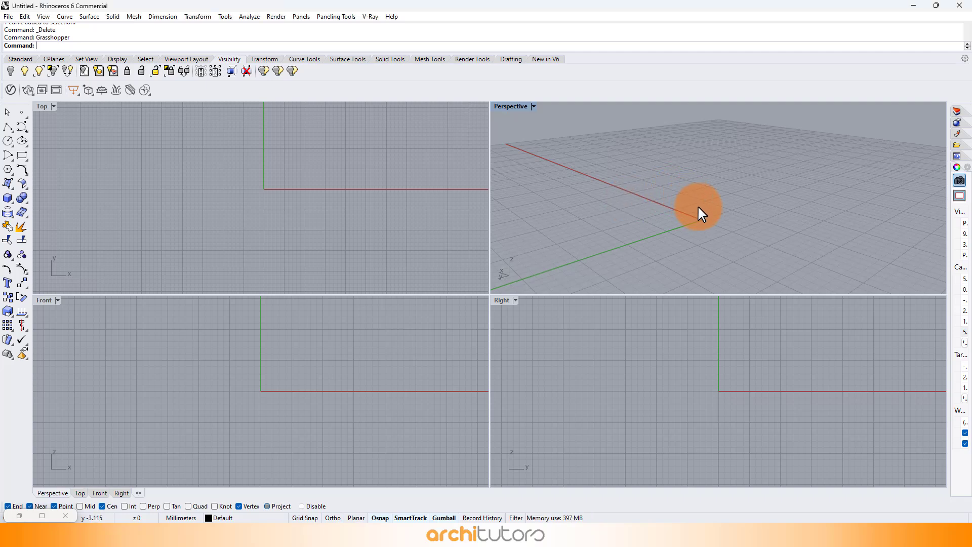
# Draw an open, arch-shaped degree-3 curve in the Top view, starting at the origin and ending just below the x-axis.
pyautogui.moveTo(698, 208); pyautogui.dragTo(702, 221, button='right')
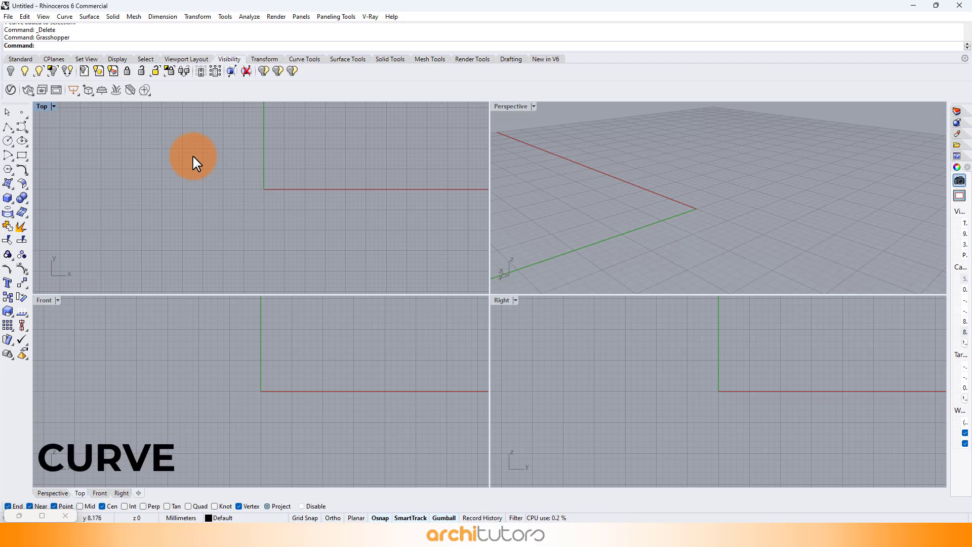
pyautogui.write('Curve')
pyautogui.press('Return')
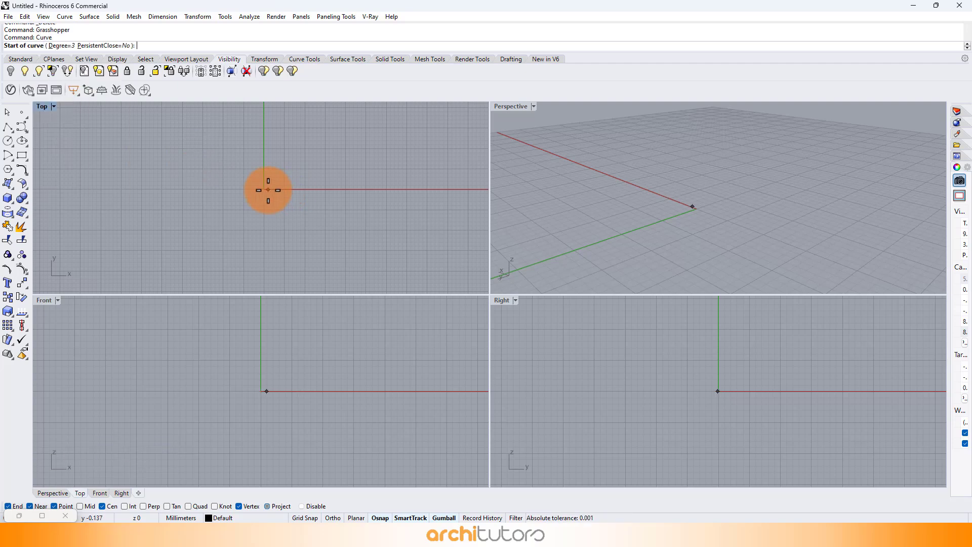
pyautogui.click(264, 189)
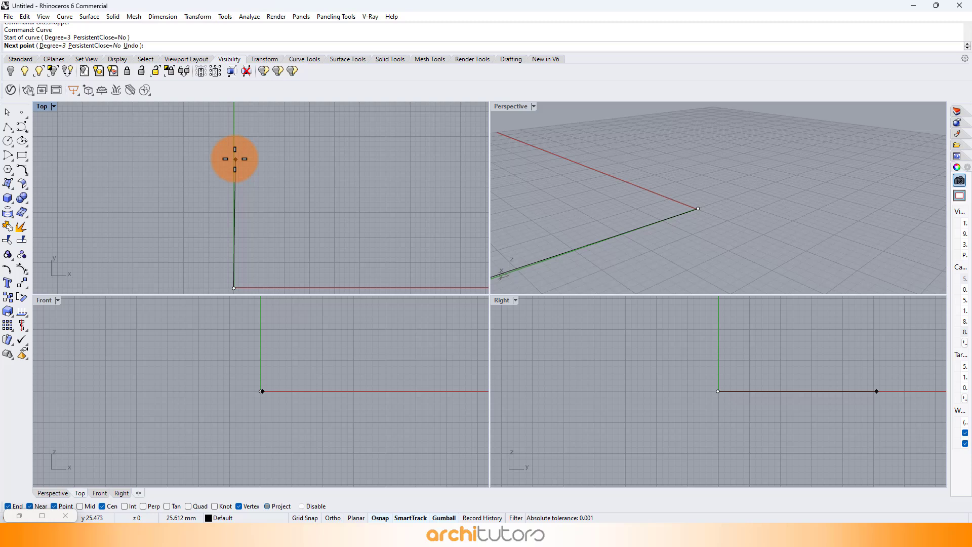
pyautogui.click(232, 176)
pyautogui.click(277, 159)
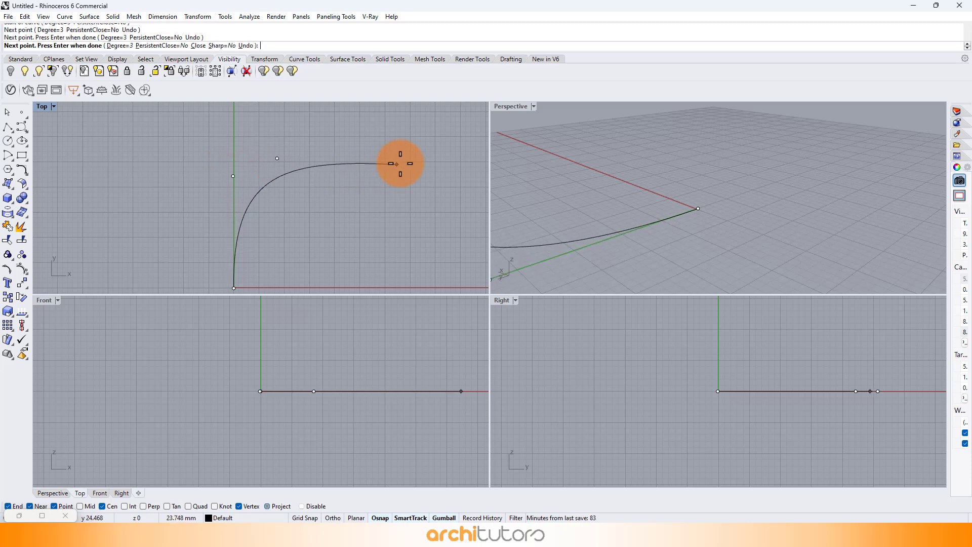
pyautogui.click(435, 160)
pyautogui.scroll(-2, 411, 147)
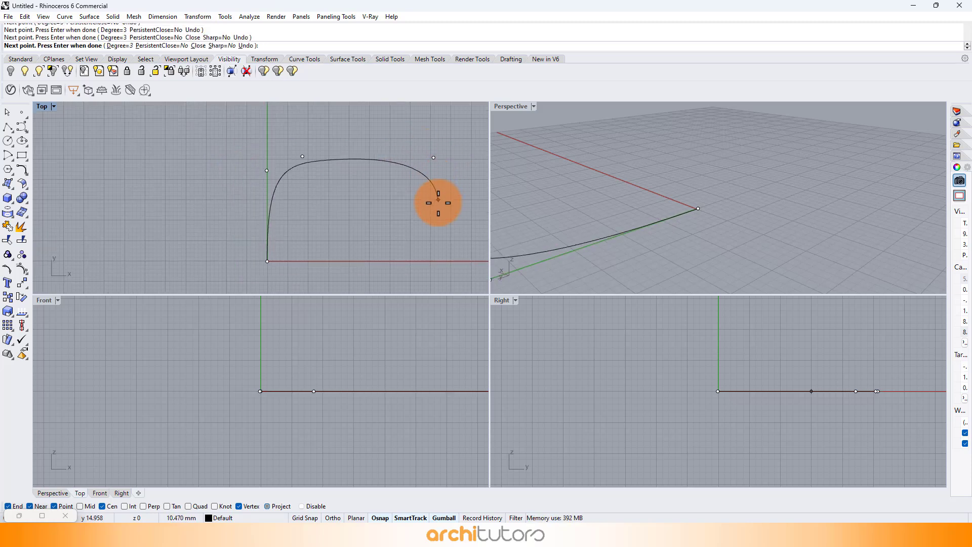
pyautogui.scroll(-2, 408, 242)
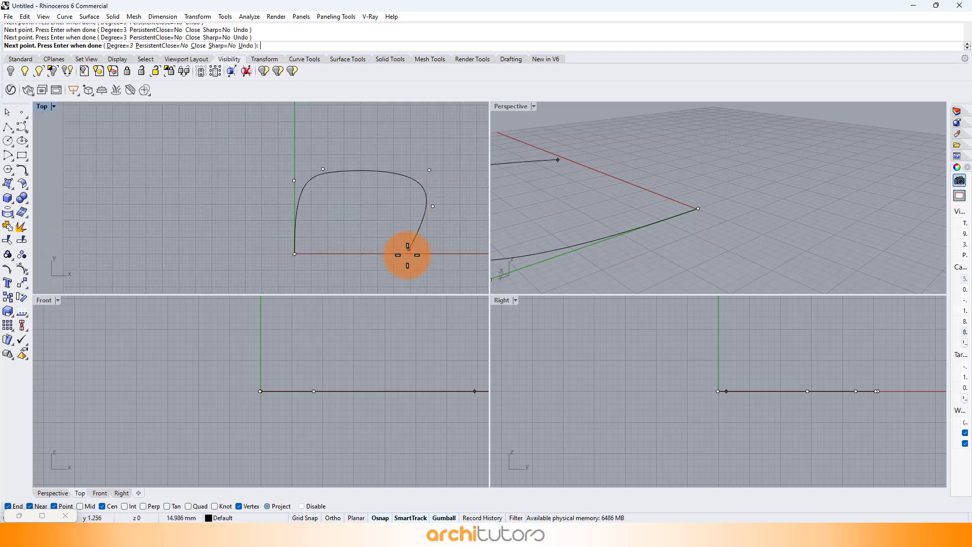
pyautogui.click(410, 277)
pyautogui.press('Return')
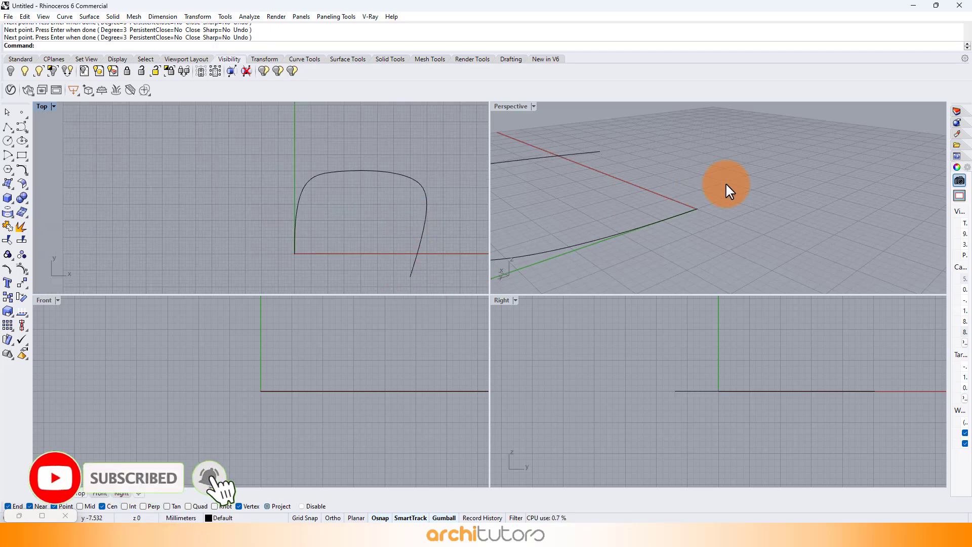
# Frame the drawn curve in the Perspective view and launch Grasshopper.
pyautogui.moveTo(729, 191); pyautogui.dragTo(691, 220, button='right')
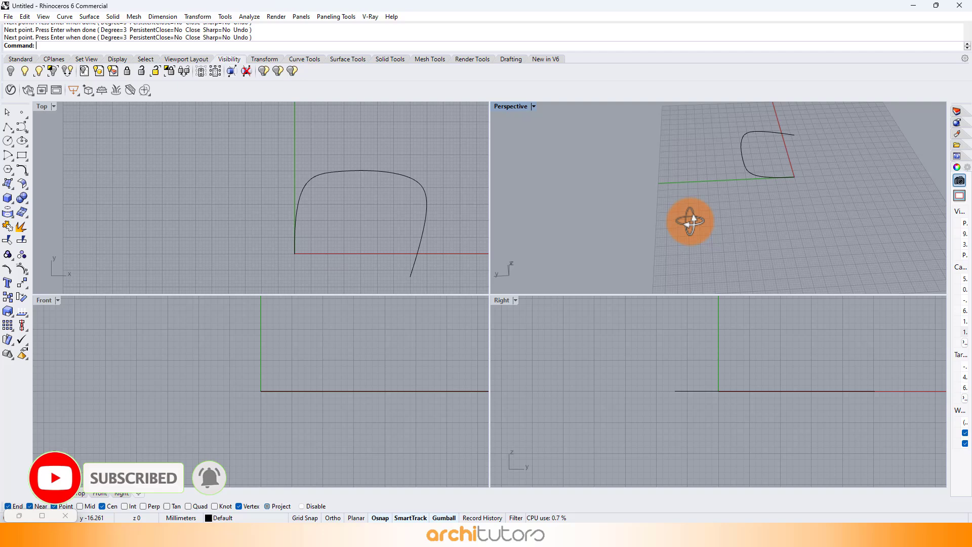
pyautogui.keyDown('shift'); pyautogui.moveTo(762, 152); pyautogui.dragTo(702, 195, button='right'); pyautogui.keyUp('shift')
pyautogui.scroll(7, 682, 181)
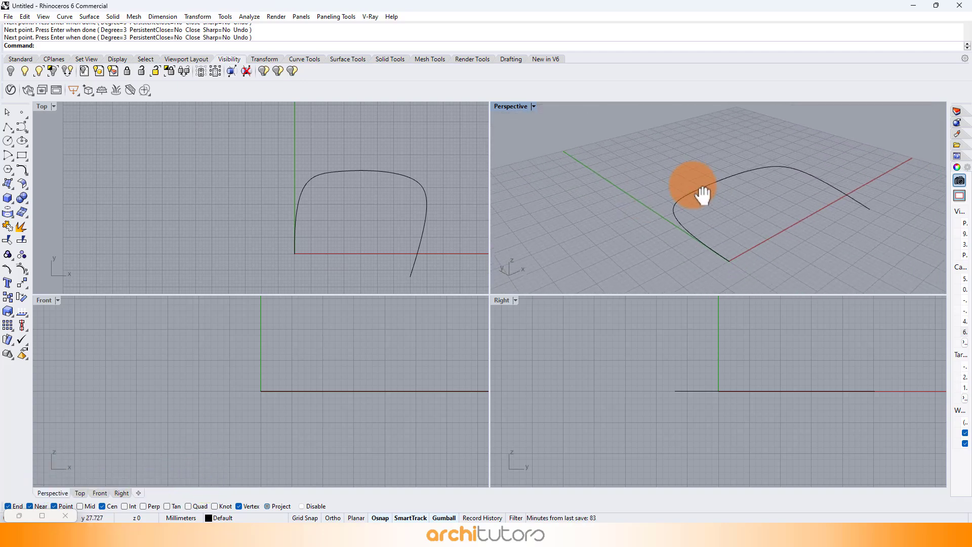
pyautogui.press('Return')
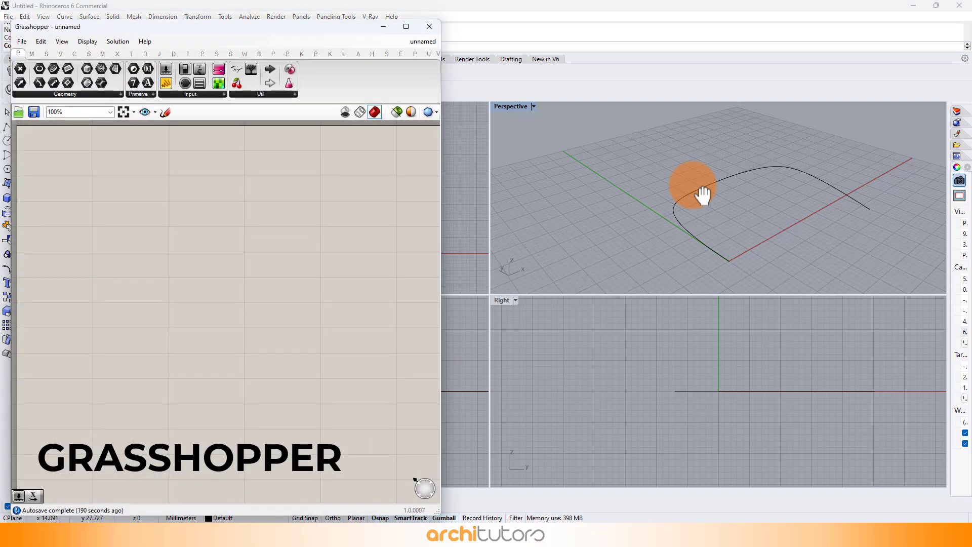
# Add a Curve parameter to the Grasshopper canvas and reference the drawn Rhino curve in it.
pyautogui.scroll(5, 130, 206)
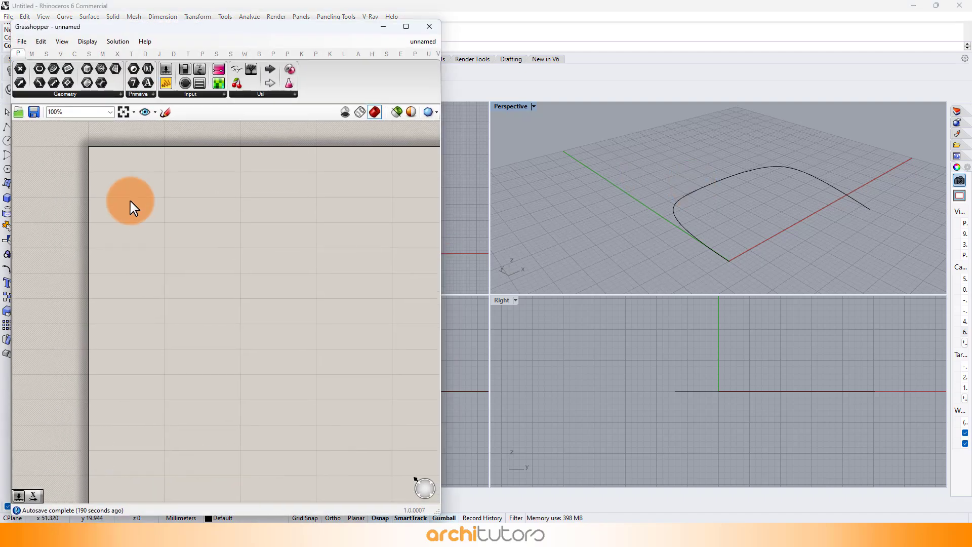
pyautogui.doubleClick(189, 236)
pyautogui.write('curve')
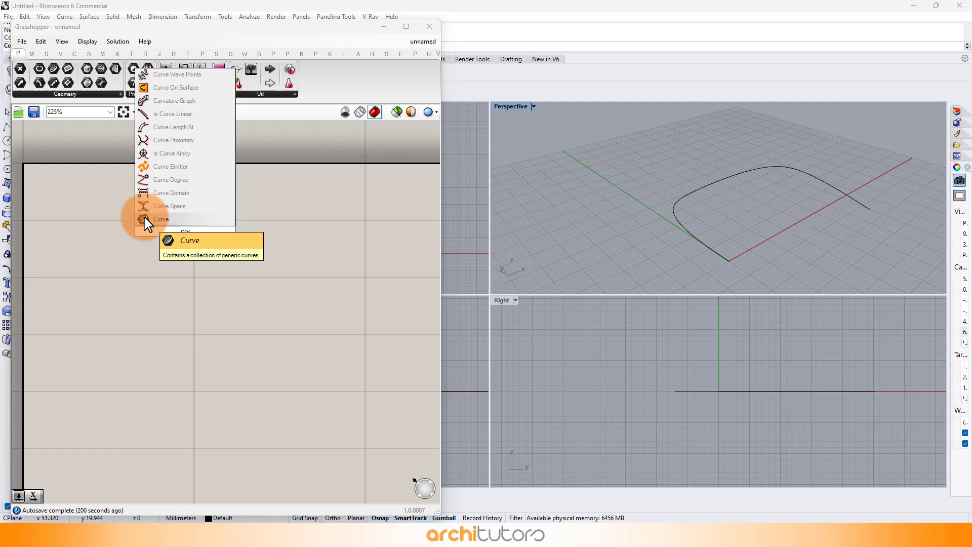
pyautogui.click(173, 222)
pyautogui.rightClick(175, 224)
pyautogui.click(202, 380)
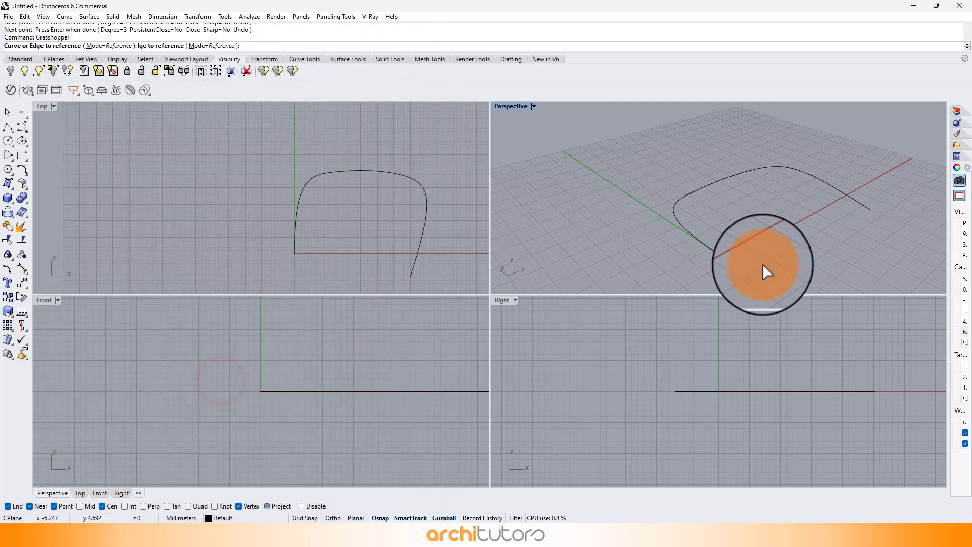
pyautogui.click(727, 251)
pyautogui.moveTo(712, 251); pyautogui.dragTo(757, 243, button='right')
pyautogui.moveTo(324, 204); pyautogui.dragTo(199, 299)
pyautogui.moveTo(191, 231); pyautogui.dragTo(168, 258)
pyautogui.click(214, 270)
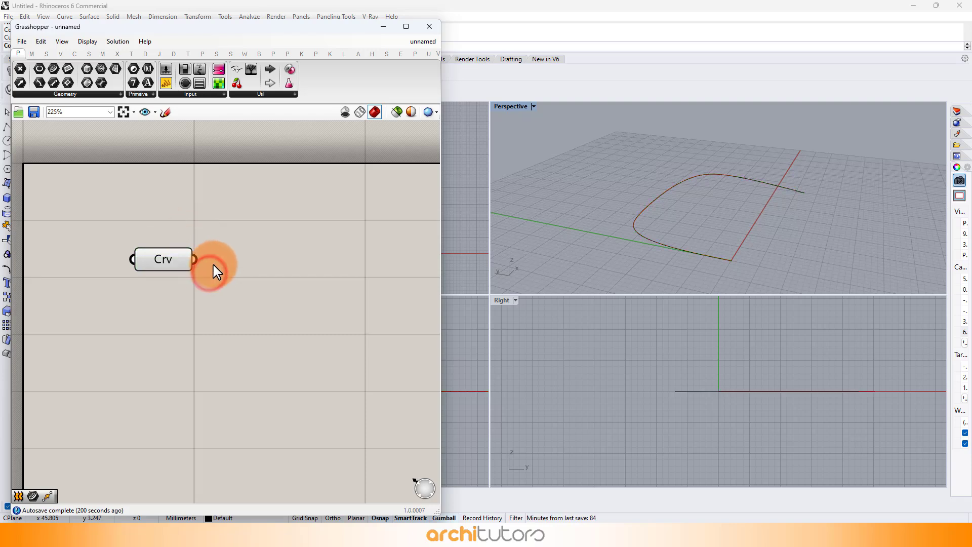
# Add a Move component with the Curve parameter feeding its geometry input.
pyautogui.scroll(-2, 341, 290)
pyautogui.moveTo(340, 290); pyautogui.dragTo(256, 269, button='right')
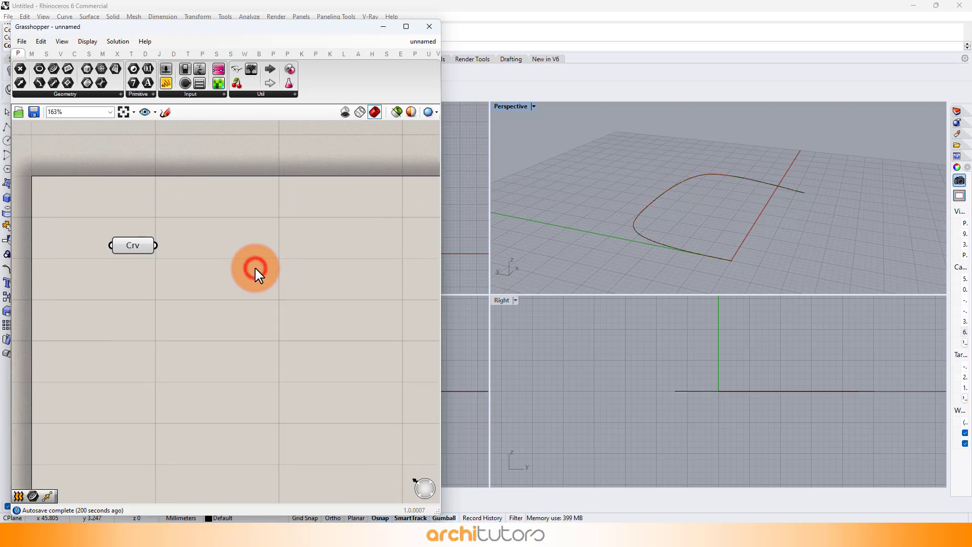
pyautogui.doubleClick(256, 268)
pyautogui.write('move')
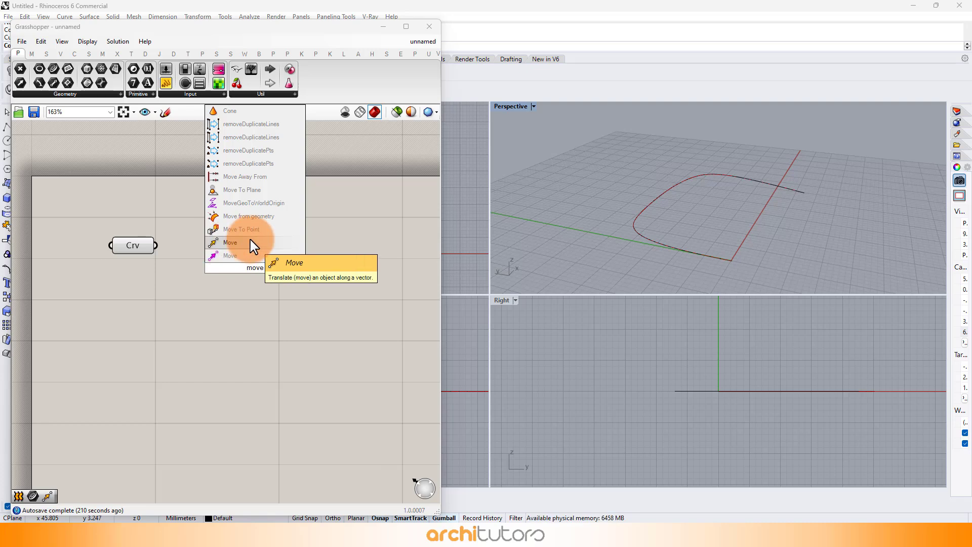
pyautogui.click(250, 255)
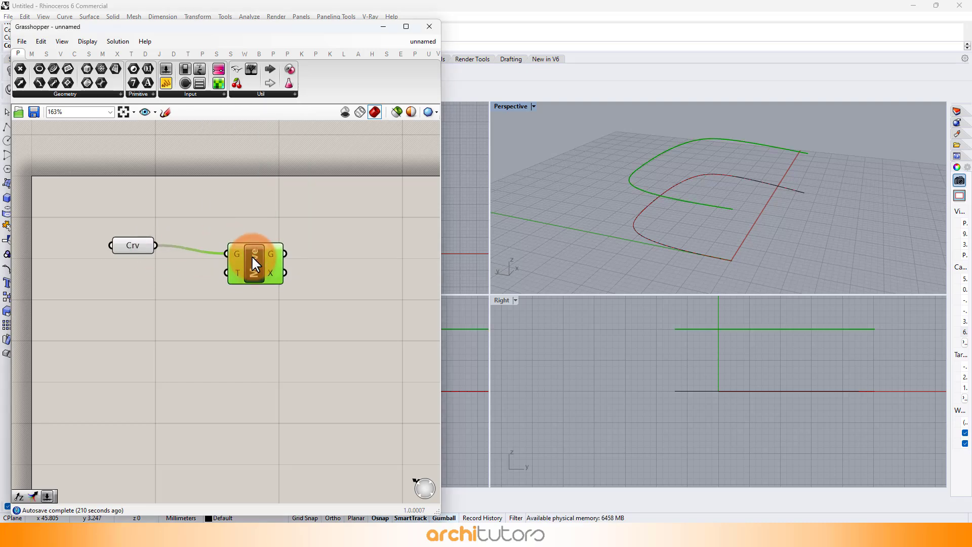
pyautogui.moveTo(850, 222); pyautogui.dragTo(790, 207, button='right')
pyautogui.click(152, 296)
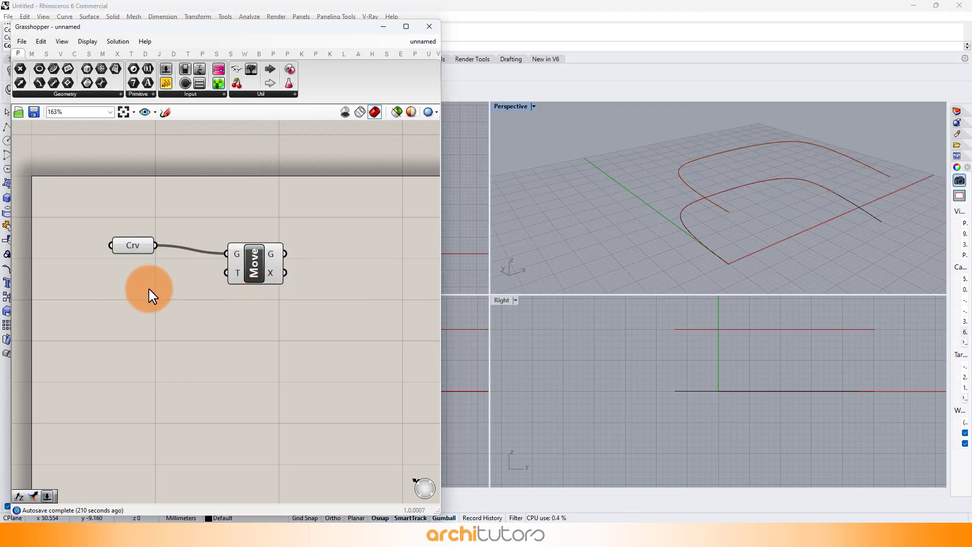
# Add a number slider of 15 and a Unit Z vector, and feed the vector into the Move component's T input.
pyautogui.scroll(2, 152, 297)
pyautogui.doubleClick(157, 291)
pyautogui.write('15')
pyautogui.press('Return')
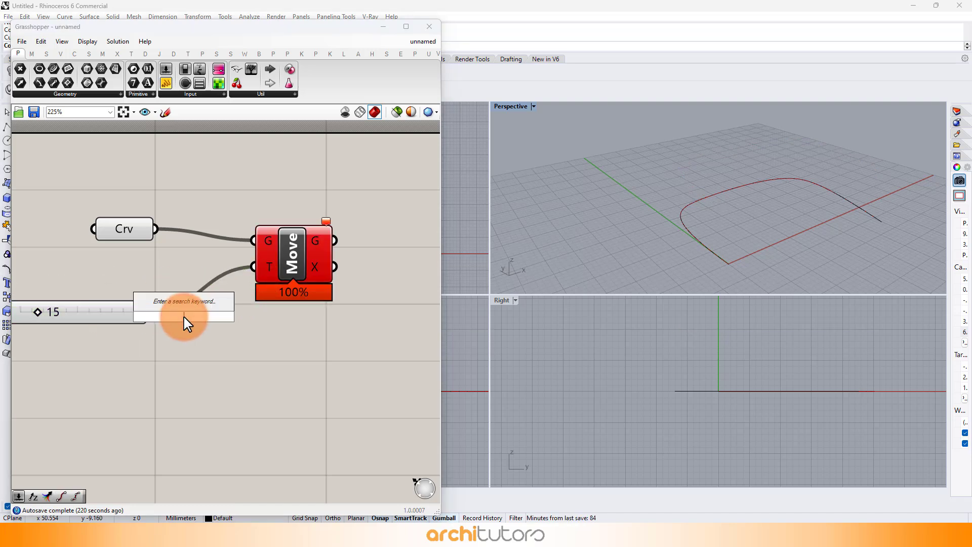
pyautogui.click(188, 305)
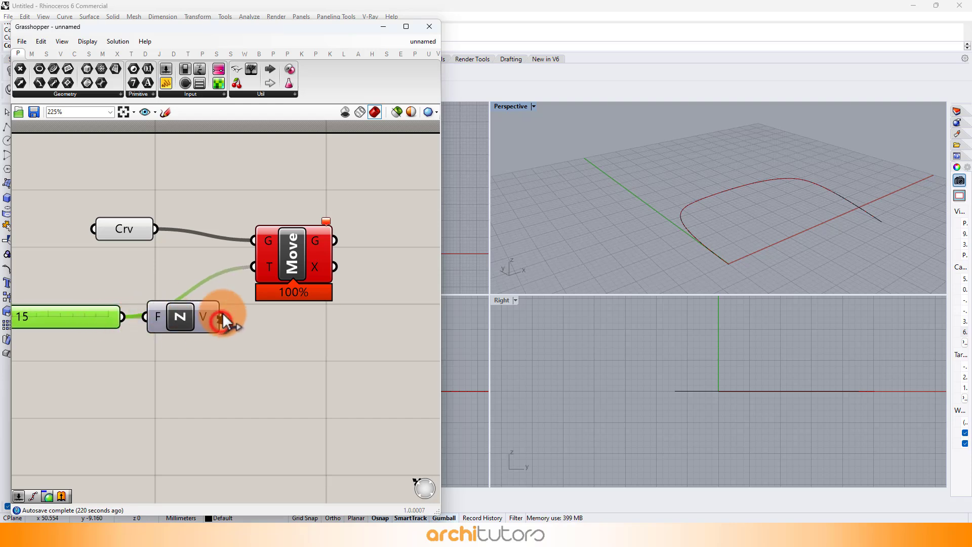
pyautogui.moveTo(222, 320); pyautogui.dragTo(253, 266)
# Set the Factor slider to 24 and maximise the Perspective viewport around both curves.
pyautogui.moveTo(9, 317); pyautogui.dragTo(110, 324, button='right')
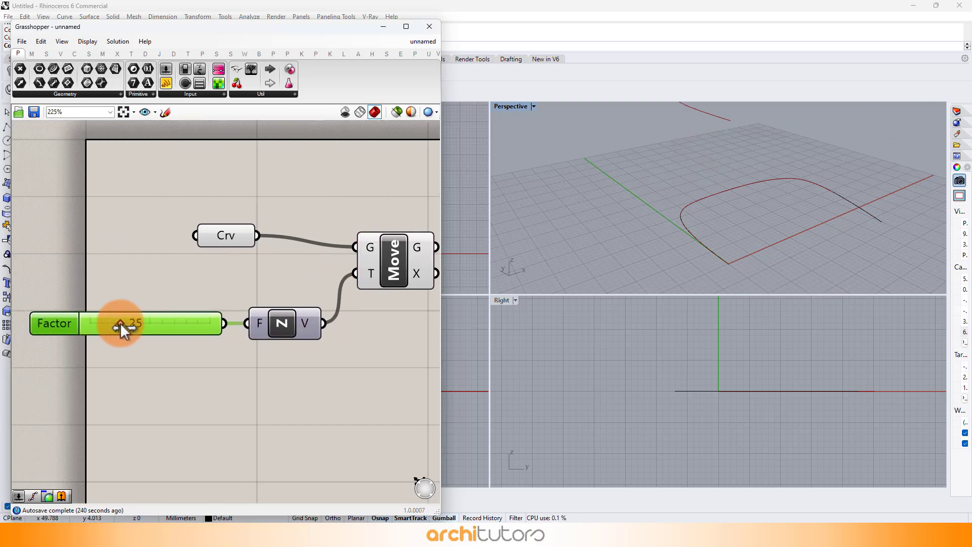
pyautogui.moveTo(729, 239); pyautogui.dragTo(683, 285, button='right')
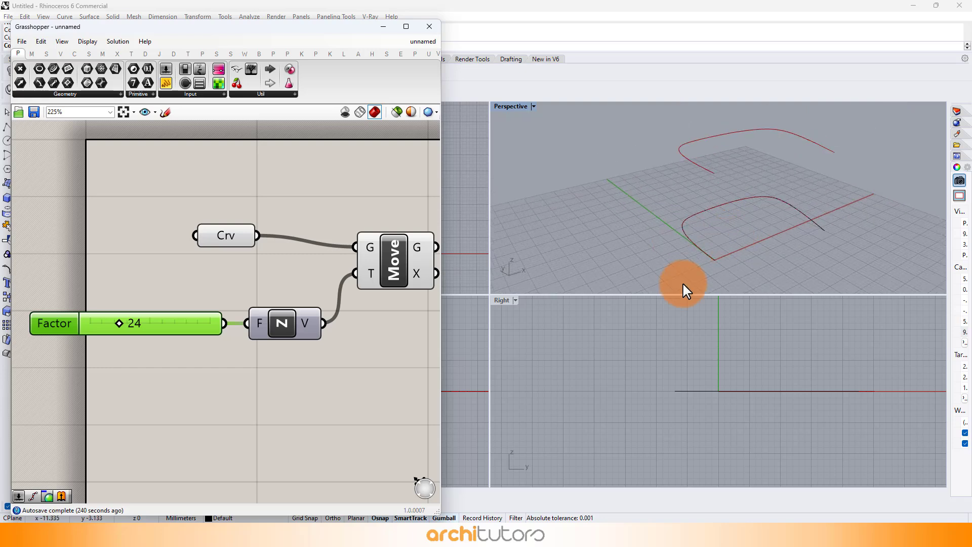
pyautogui.doubleClick(518, 104)
pyautogui.moveTo(576, 267); pyautogui.dragTo(711, 267, button='right')
pyautogui.scroll(-2, 736, 268)
# Add a Divide Curve component beside Move, with the moved geometry feeding its curve input.
pyautogui.click(350, 225)
pyautogui.scroll(-4, 235, 218)
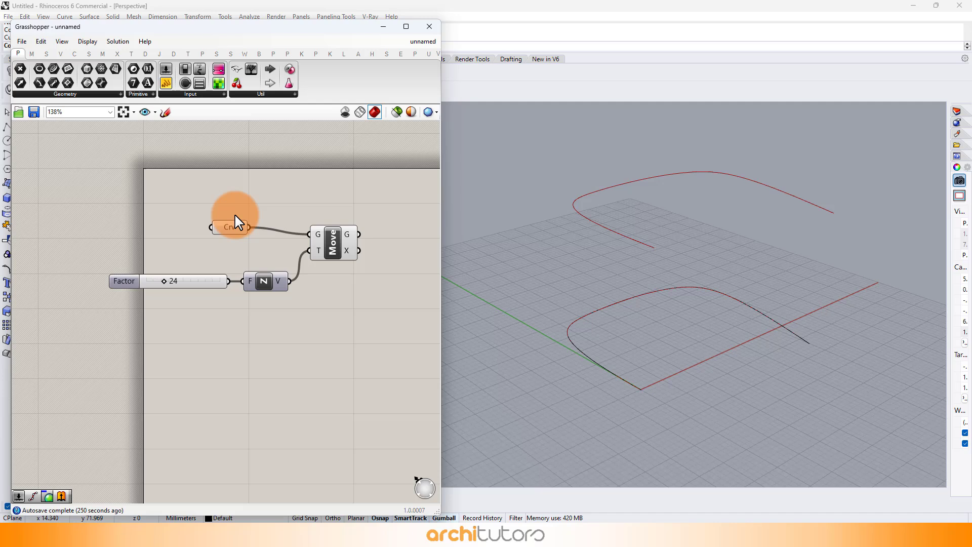
pyautogui.moveTo(302, 219); pyautogui.dragTo(189, 223, button='right')
pyautogui.scroll(3, 254, 268)
pyautogui.doubleClick(262, 263)
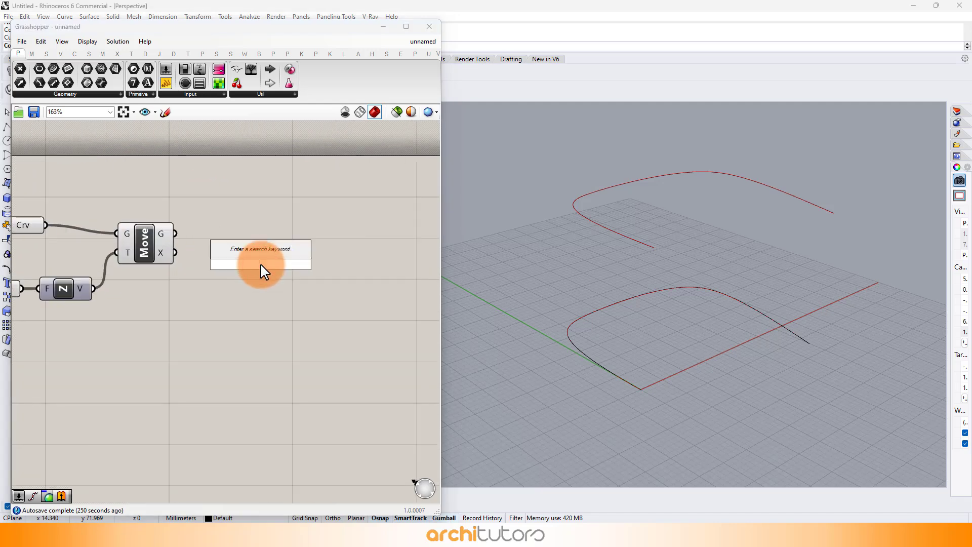
pyautogui.write('divi')
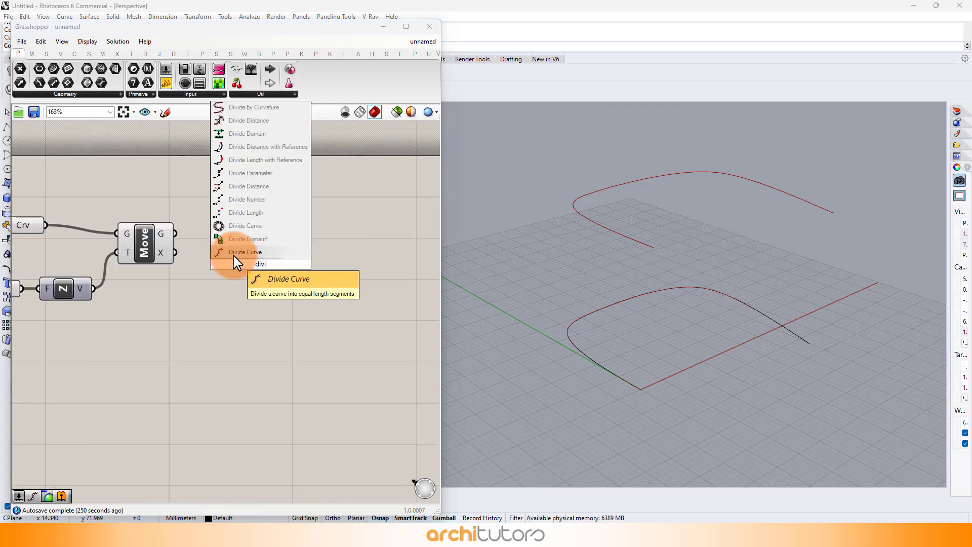
pyautogui.click(234, 255)
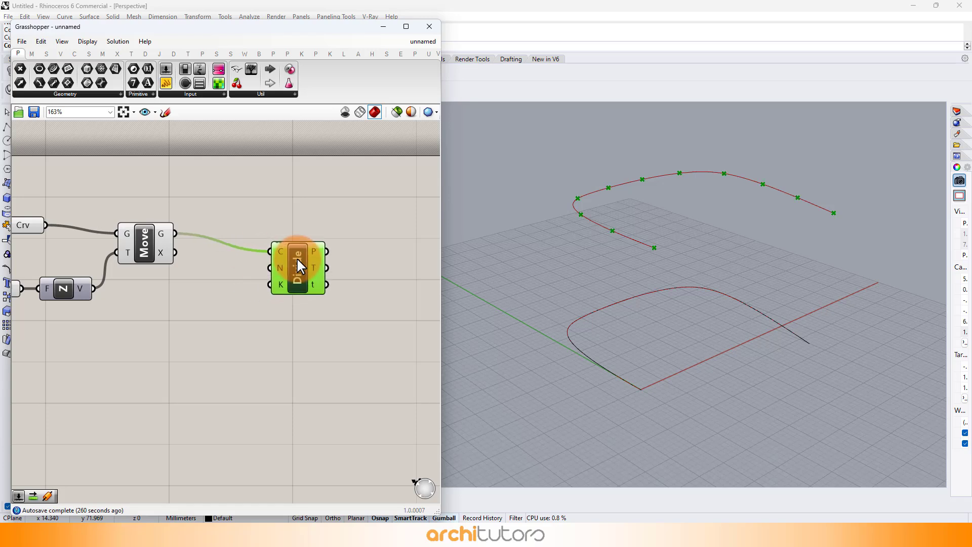
pyautogui.moveTo(298, 261); pyautogui.dragTo(265, 248)
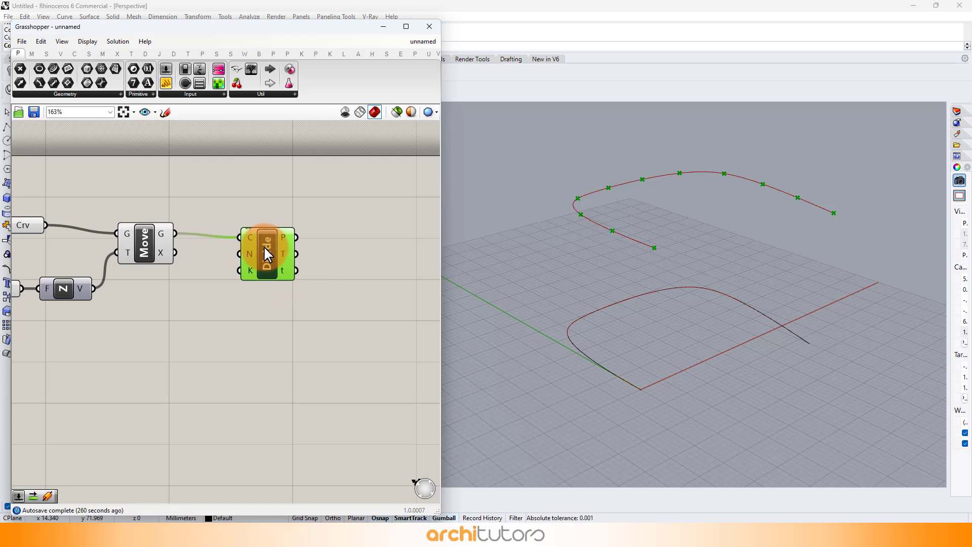
# Add a number slider of 15 and connect it to the Divide Curve component's N input.
pyautogui.click(143, 308)
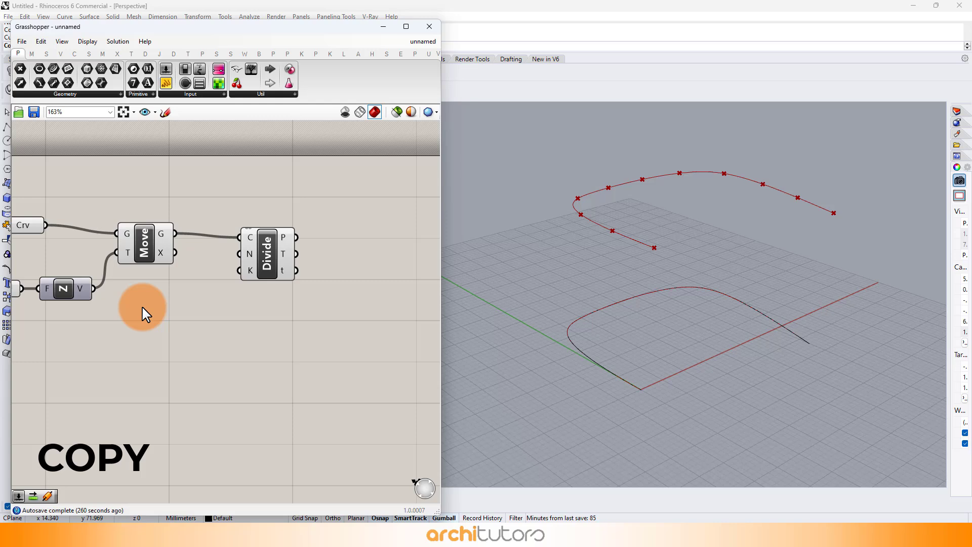
pyautogui.doubleClick(142, 308)
pyautogui.press('Return')
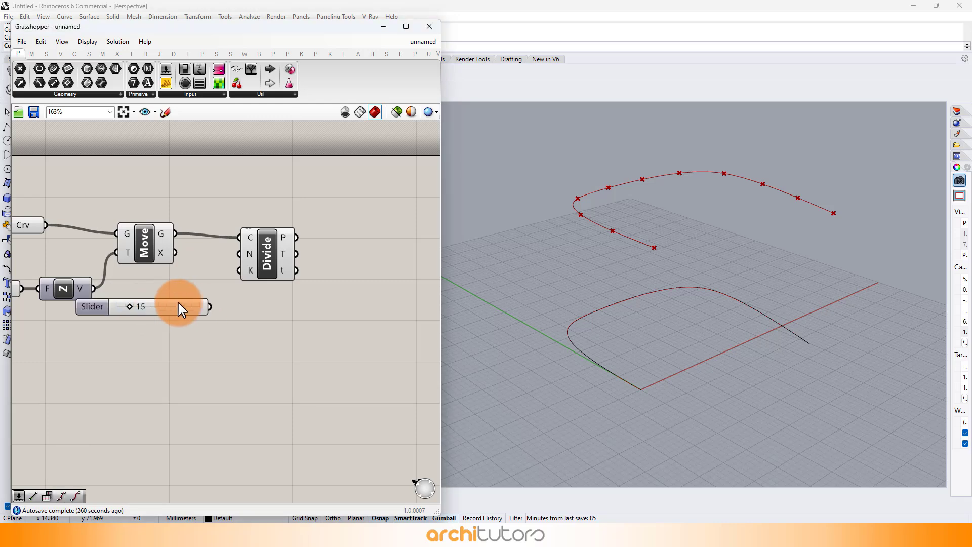
pyautogui.moveTo(197, 327); pyautogui.dragTo(269, 389)
# Duplicate the Divide Curve component below the first, feeding it the original curve and the same count slider.
pyautogui.click(268, 258)
pyautogui.hotkey('ctrl', 'c')
pyautogui.hotkey('ctrl', 'v')
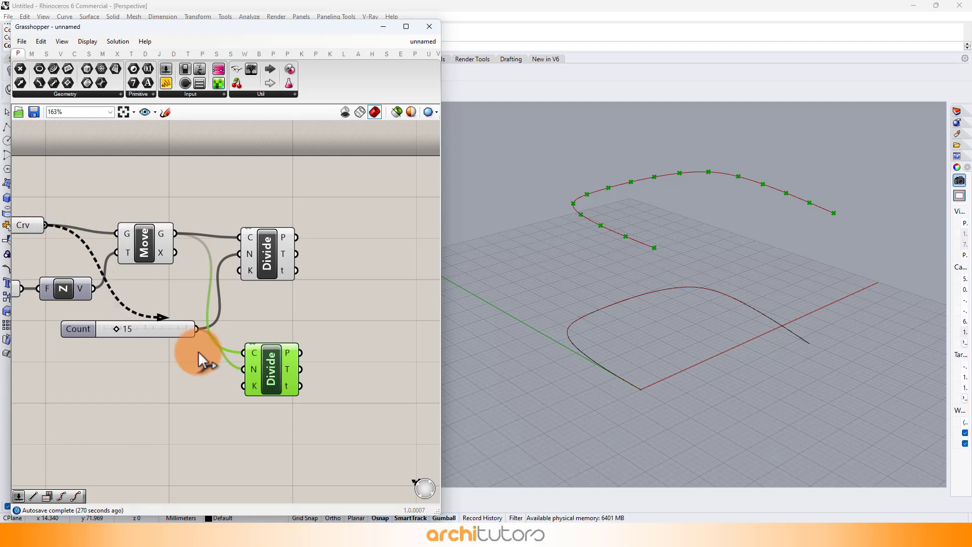
pyautogui.click(170, 351)
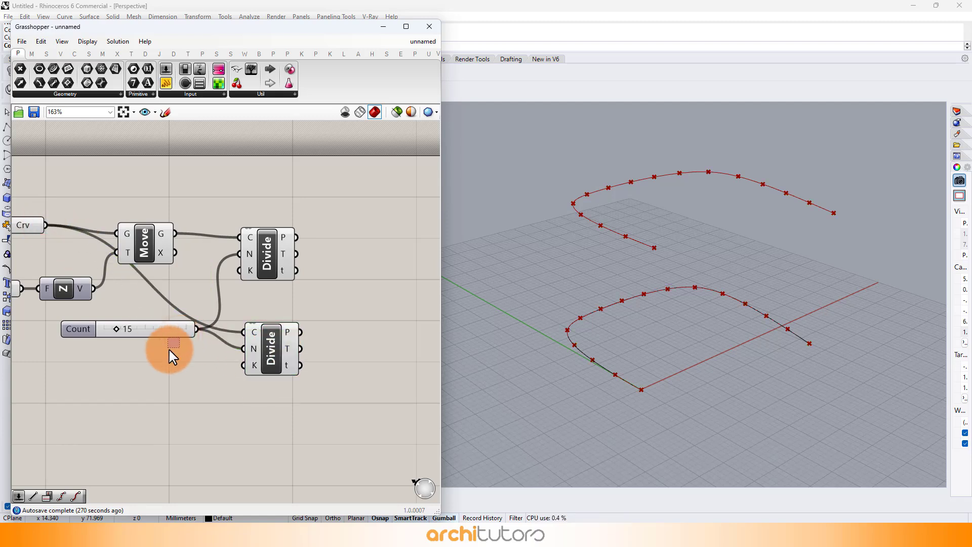
pyautogui.moveTo(177, 330); pyautogui.dragTo(151, 339)
pyautogui.moveTo(273, 338); pyautogui.dragTo(274, 346)
# Add a Shift List component and connect the upper Divide Curve's points output to its list input.
pyautogui.moveTo(360, 217); pyautogui.dragTo(249, 244, button='right')
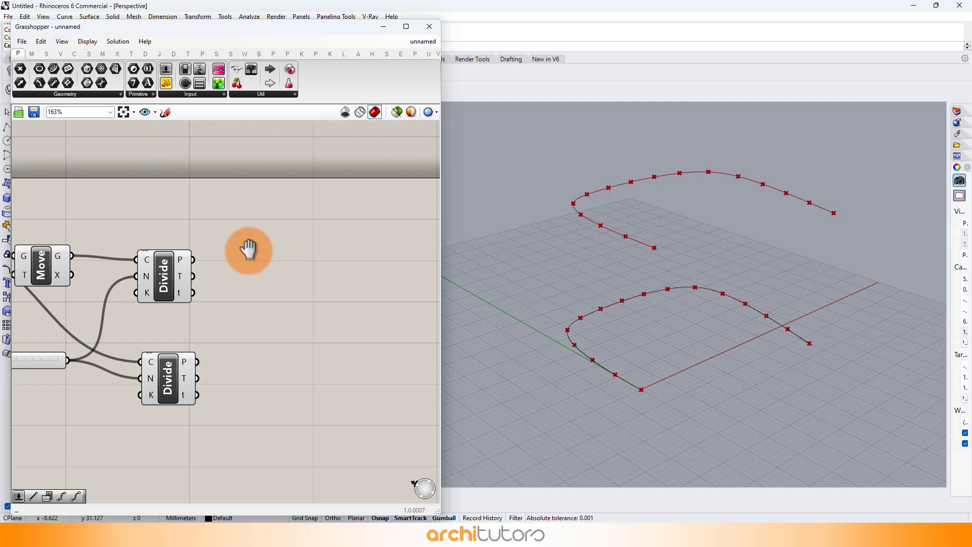
pyautogui.doubleClick(276, 264)
pyautogui.write('sh')
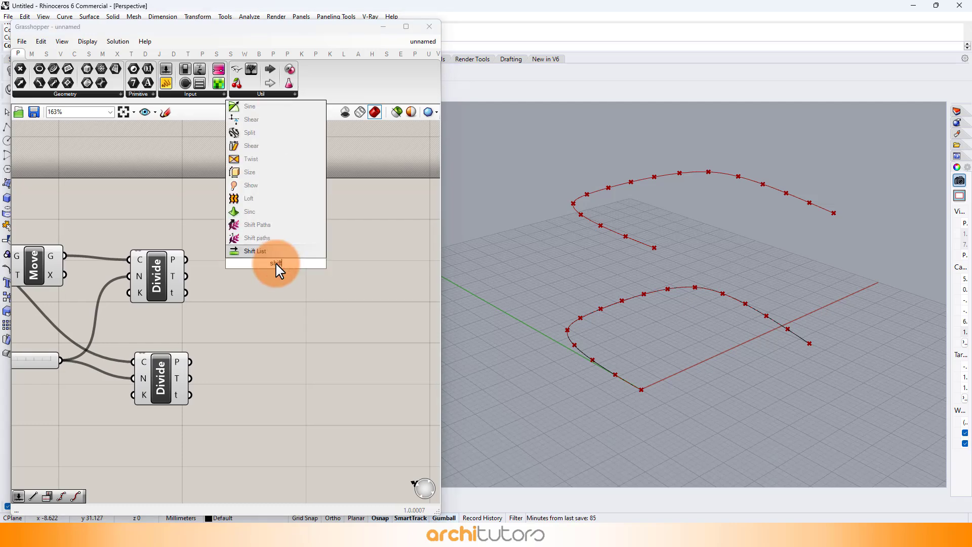
pyautogui.write('ift')
pyautogui.click(255, 251)
pyautogui.moveTo(186, 260); pyautogui.dragTo(247, 242)
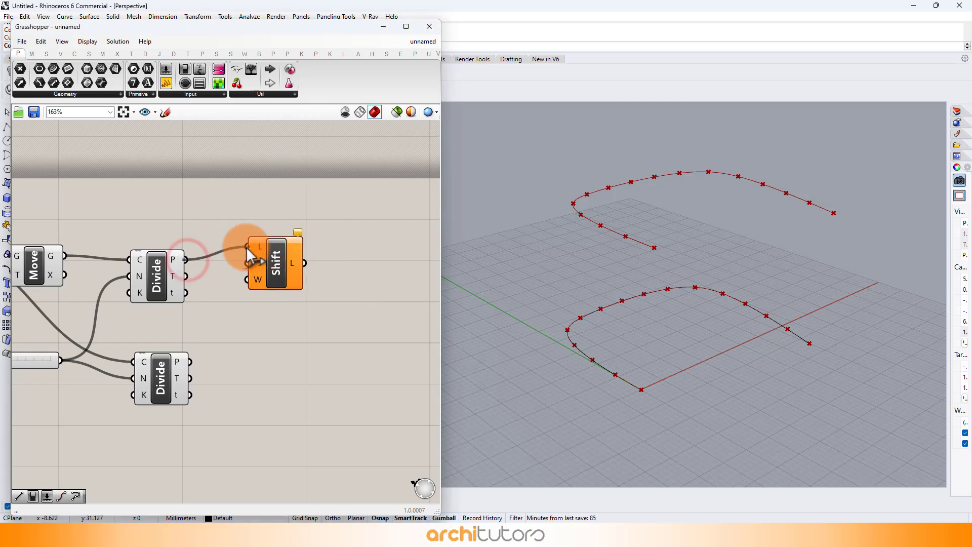
# Add a number slider, connect it to the Shift List component's S input and set it to 10.
pyautogui.doubleClick(139, 214)
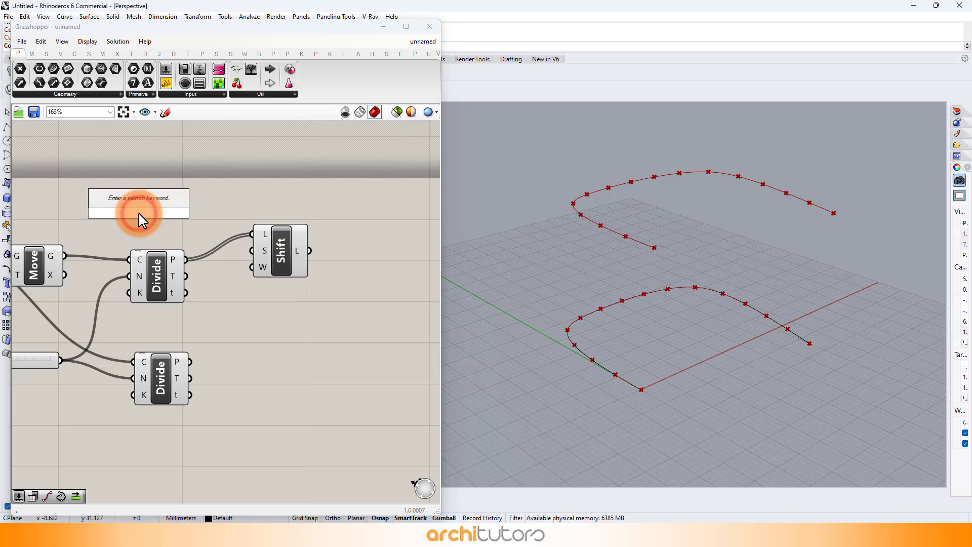
pyautogui.write('15')
pyautogui.press('Return')
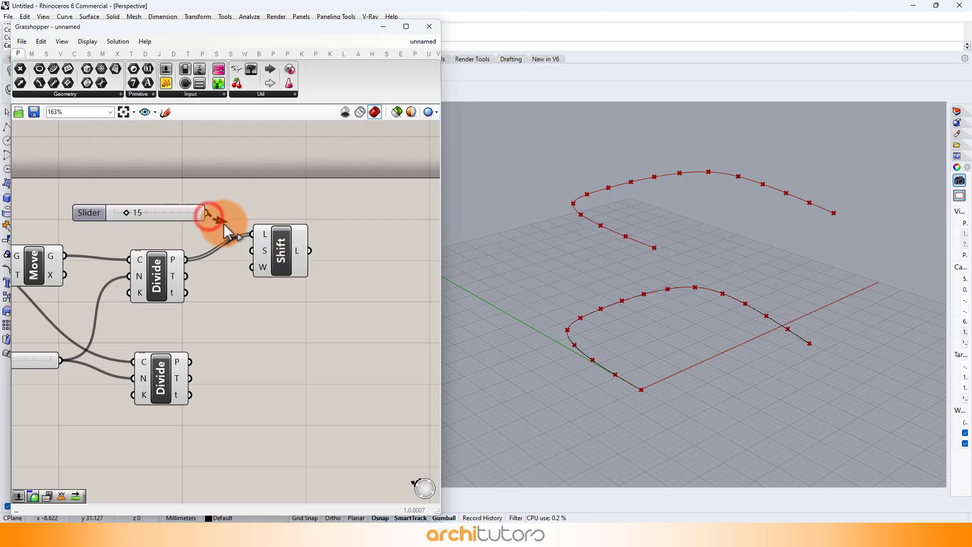
pyautogui.moveTo(252, 248); pyautogui.dragTo(252, 251)
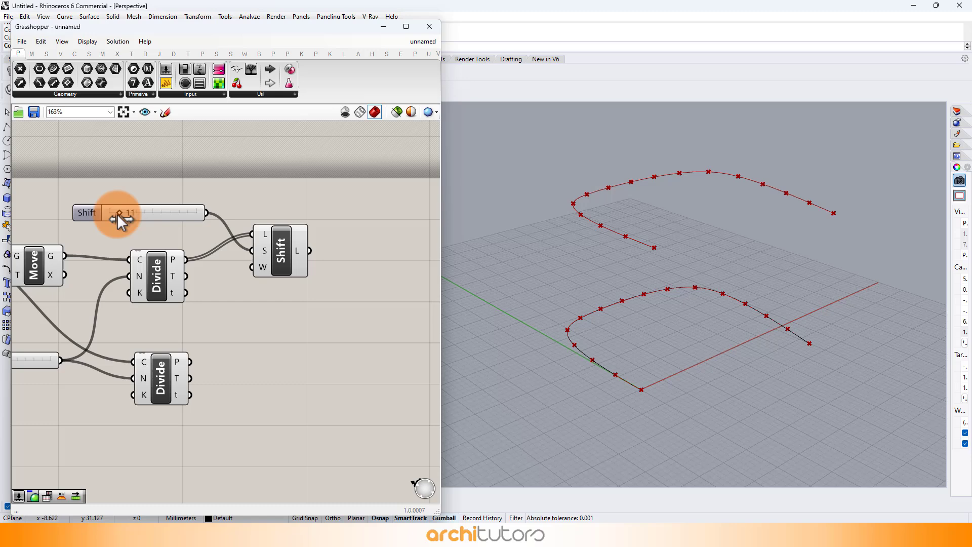
pyautogui.moveTo(118, 215); pyautogui.dragTo(123, 218)
pyautogui.click(241, 212)
# Add a Line component, feeding the shifted points into A and the lower Divide Curve's points into B.
pyautogui.moveTo(340, 303); pyautogui.dragTo(308, 292, button='right')
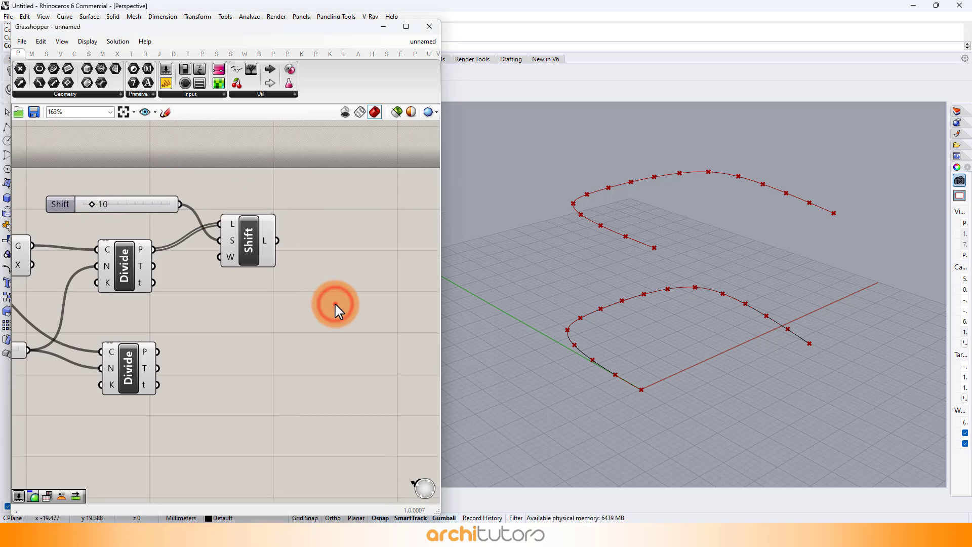
pyautogui.doubleClick(335, 304)
pyautogui.write('line')
pyautogui.click(311, 290)
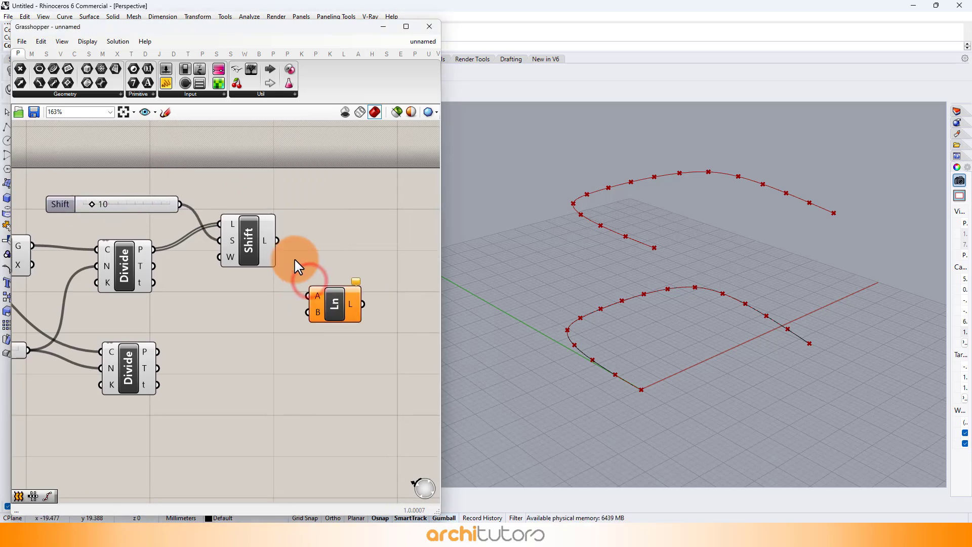
pyautogui.moveTo(277, 240); pyautogui.dragTo(308, 296)
pyautogui.moveTo(157, 351); pyautogui.dragTo(309, 312)
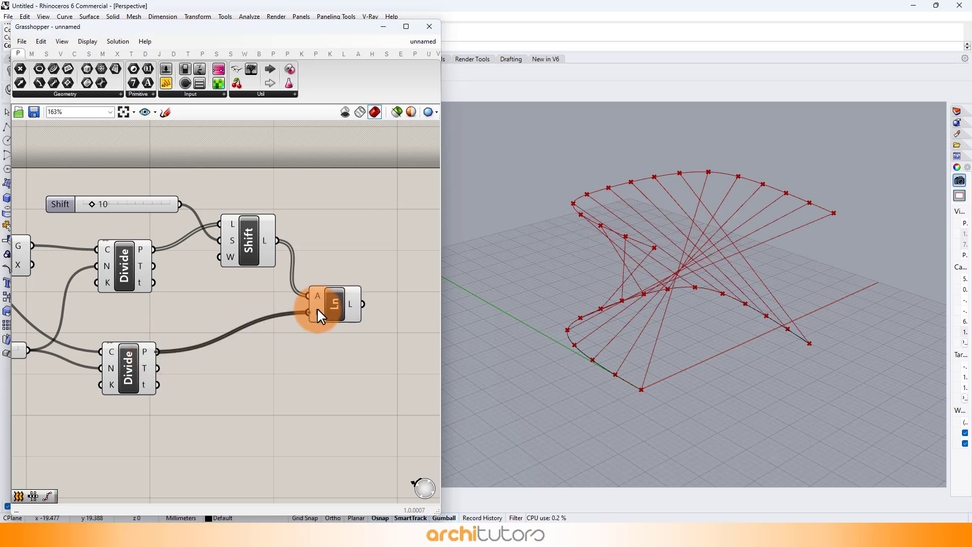
pyautogui.click(331, 333)
# Try out the Count and Shift sliders to check their effect on the connecting lines.
pyautogui.moveTo(629, 297)
pyautogui.mouseDown(button='right')
pyautogui.moveTo(663, 284)
pyautogui.moveTo(670, 310)
pyautogui.moveTo(598, 297)
pyautogui.moveTo(553, 326)
pyautogui.moveTo(668, 260)
pyautogui.moveTo(664, 282)
pyautogui.moveTo(633, 284)
pyautogui.moveTo(631, 293)
pyautogui.mouseUp(button='right')
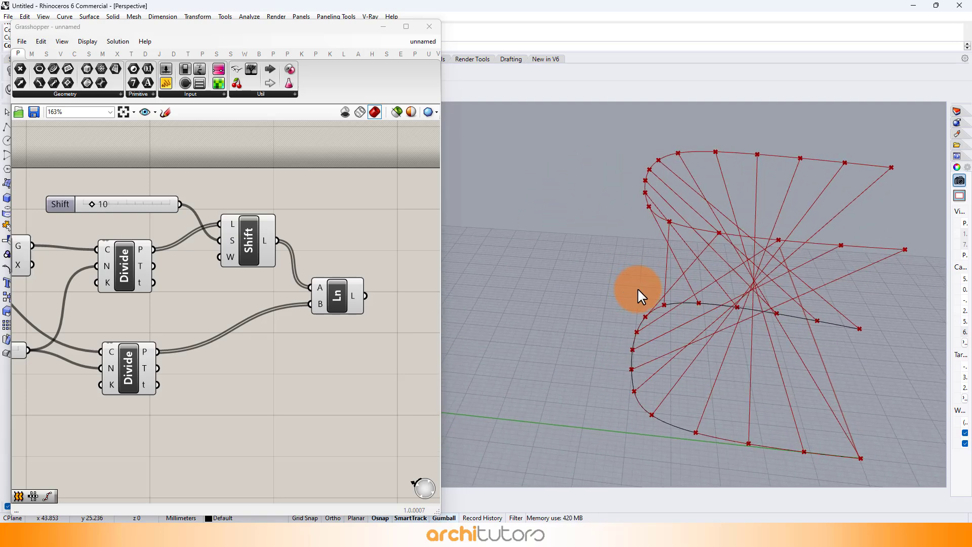
pyautogui.scroll(-2, 238, 242)
pyautogui.moveTo(238, 244); pyautogui.dragTo(420, 239, button='right')
pyautogui.scroll(3, 173, 329)
pyautogui.moveTo(183, 328)
pyautogui.mouseDown()
pyautogui.moveTo(170, 327)
pyautogui.moveTo(187, 331)
pyautogui.moveTo(181, 327)
pyautogui.mouseUp()
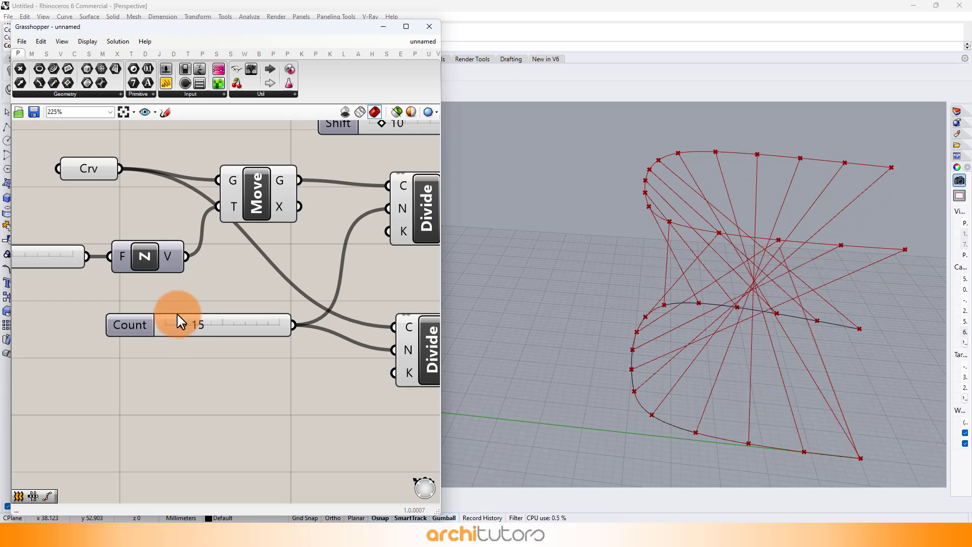
pyautogui.scroll(-3, 180, 323)
pyautogui.moveTo(271, 278); pyautogui.dragTo(213, 285, button='right')
pyautogui.moveTo(241, 196)
pyautogui.mouseDown()
pyautogui.moveTo(263, 203)
pyautogui.moveTo(241, 199)
pyautogui.mouseUp()
# Add another Divide Curve component after Line, with the lines feeding its curve input.
pyautogui.scroll(-2, 253, 245)
pyautogui.moveTo(261, 264); pyautogui.dragTo(139, 267, button='right')
pyautogui.scroll(2, 306, 245)
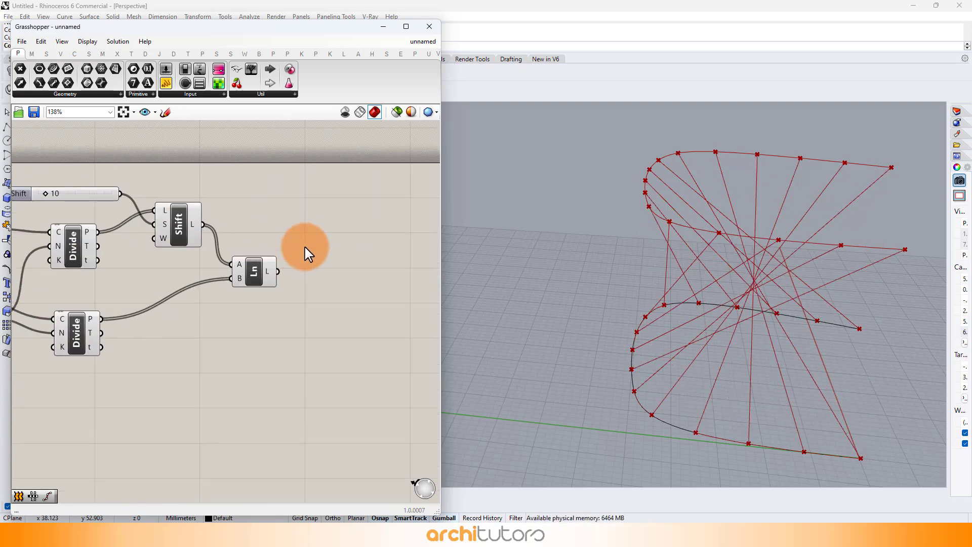
pyautogui.moveTo(300, 271); pyautogui.dragTo(271, 251, button='right')
pyautogui.click(306, 276)
pyautogui.doubleClick(307, 277)
pyautogui.write('d')
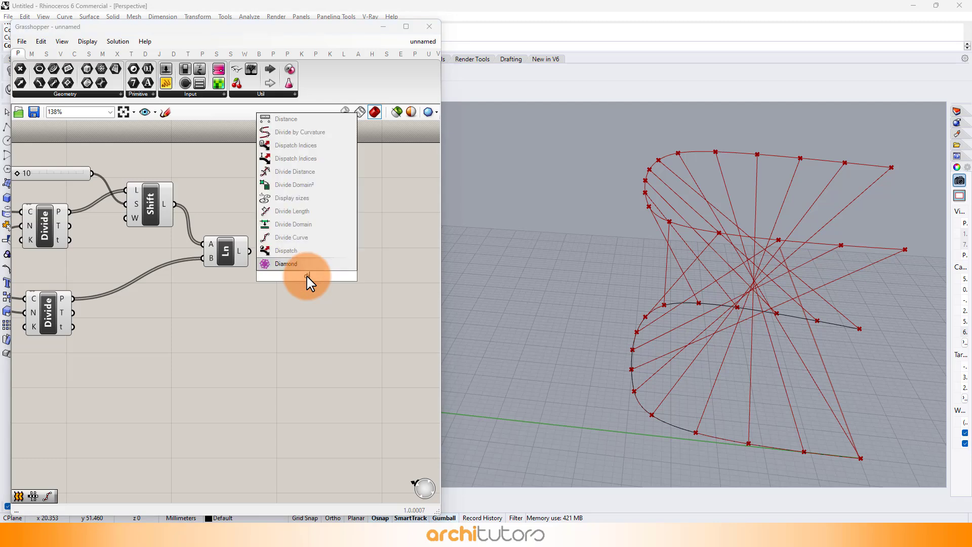
pyautogui.write('ivi')
pyautogui.press('Return')
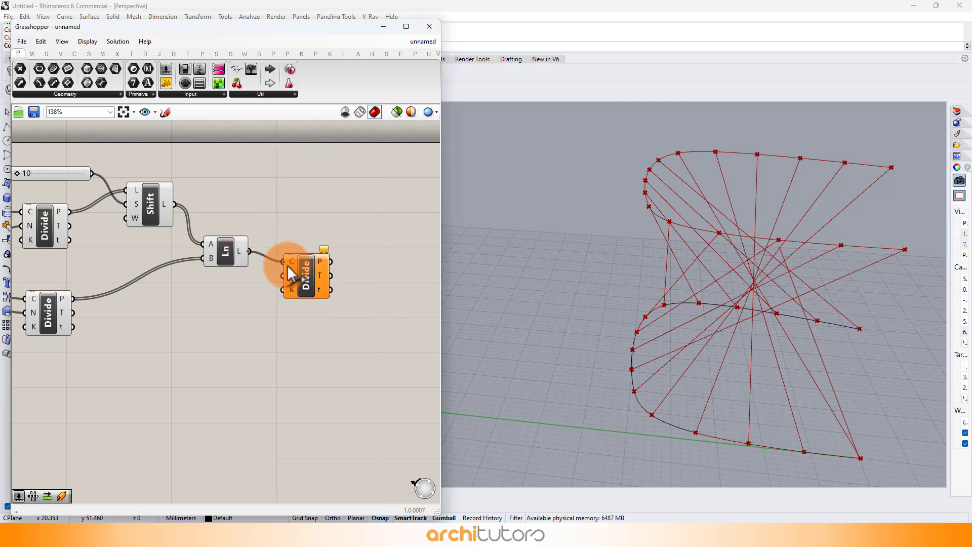
pyautogui.moveTo(287, 265); pyautogui.dragTo(287, 265)
# Duplicate the Shift slider, connect the copy to the new Divide Curve's N input and set it to 7.
pyautogui.click(76, 173)
pyautogui.hotkey('ctrl', 'c')
pyautogui.hotkey('ctrl', 'v')
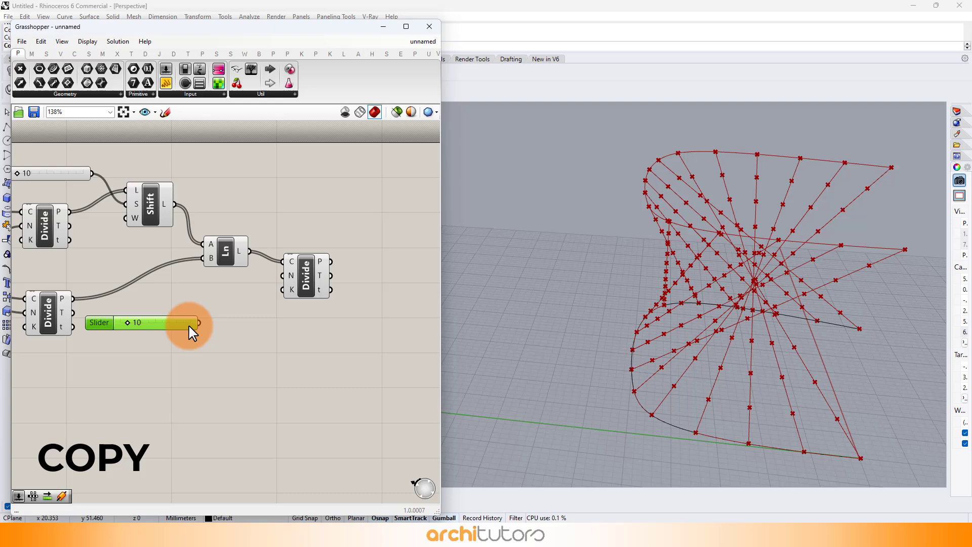
pyautogui.moveTo(190, 332); pyautogui.dragTo(235, 339)
pyautogui.rightClick(263, 348)
pyautogui.moveTo(273, 282); pyautogui.dragTo(282, 276)
pyautogui.scroll(4, 151, 339)
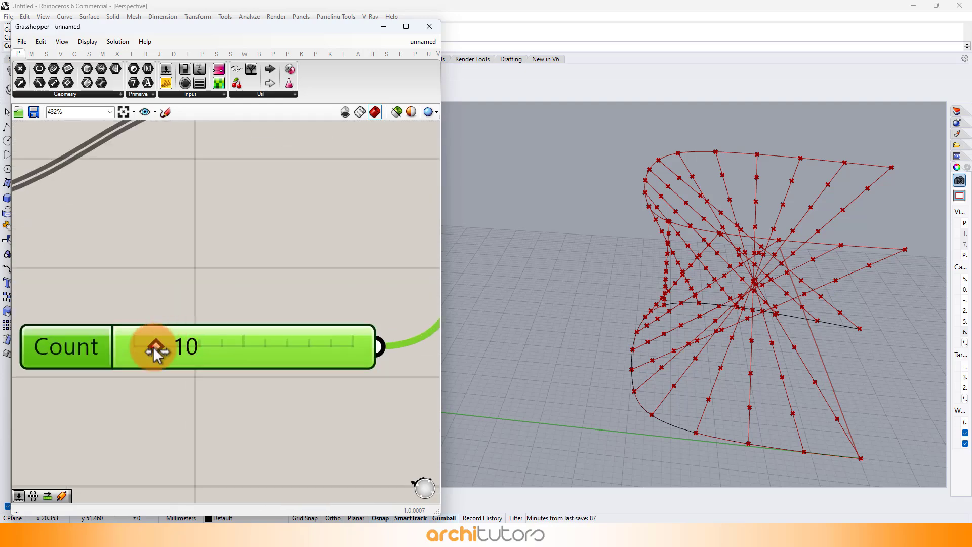
pyautogui.moveTo(157, 345); pyautogui.dragTo(146, 345)
# Add a Flip Matrix component and connect the line division points to its data input.
pyautogui.scroll(-1, 181, 329)
pyautogui.scroll(-4, 245, 301)
pyautogui.click(282, 272)
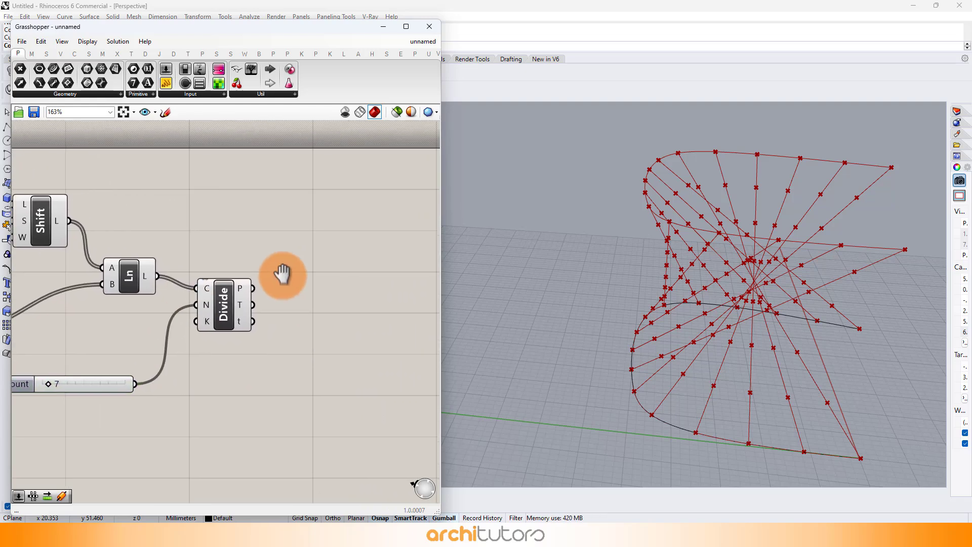
pyautogui.doubleClick(288, 280)
pyautogui.write('flip')
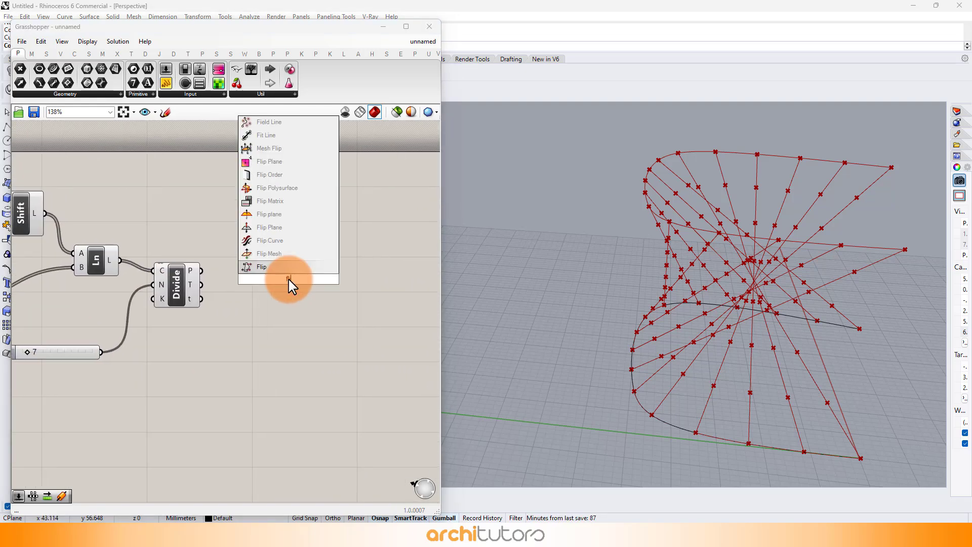
pyautogui.click(278, 242)
pyautogui.moveTo(201, 270); pyautogui.dragTo(266, 279)
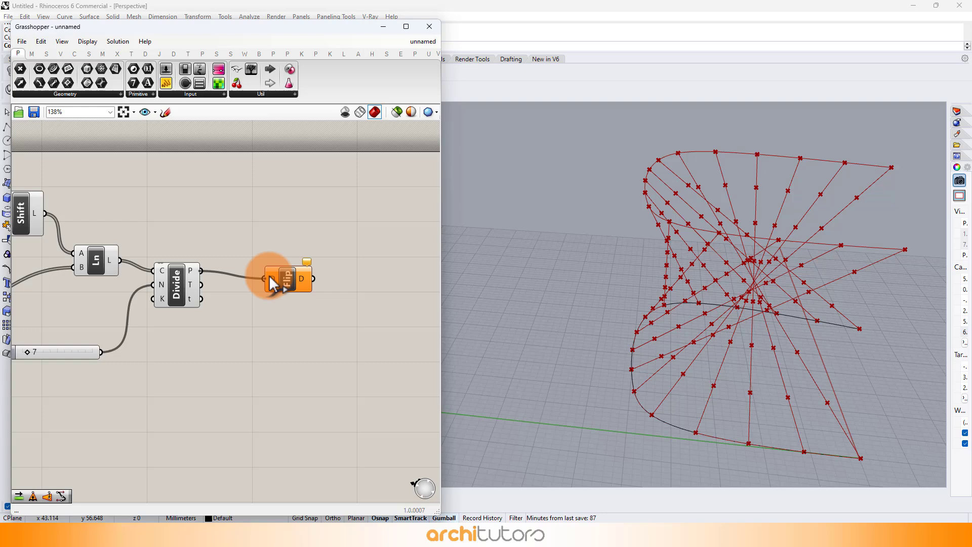
# Add an Interpolate curve component and feed the flipped points into its V input.
pyautogui.doubleClick(340, 281)
pyautogui.write('inter')
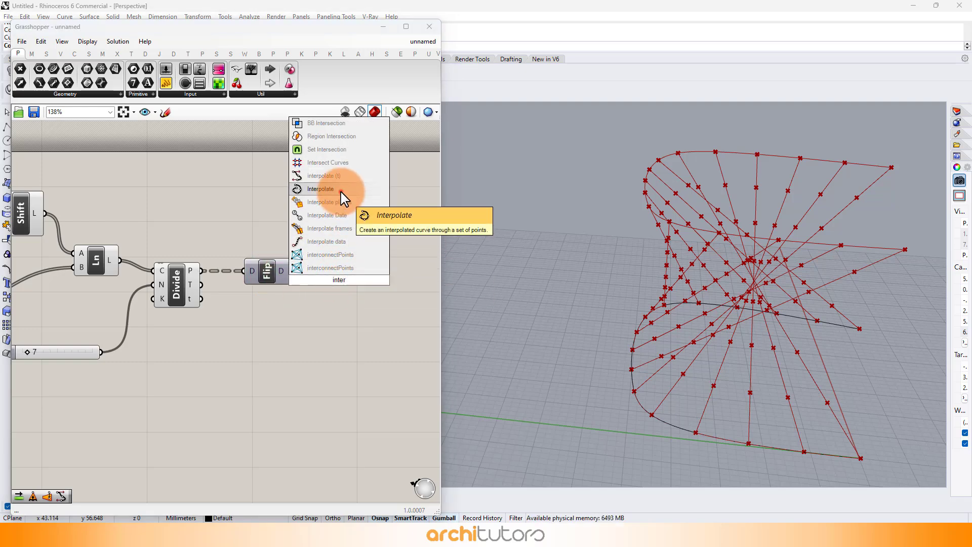
pyautogui.click(335, 195)
pyautogui.scroll(3, 317, 262)
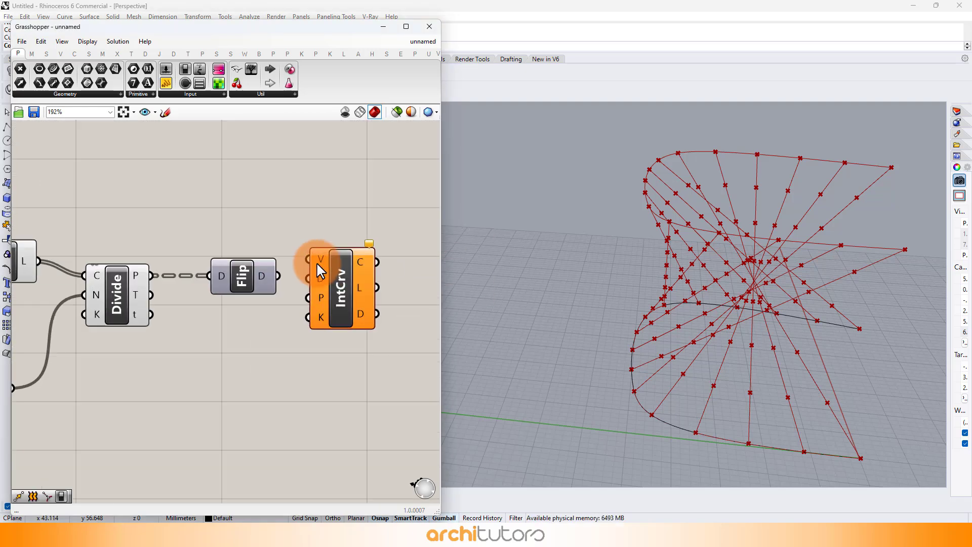
pyautogui.moveTo(294, 261); pyautogui.dragTo(309, 259)
pyautogui.click(347, 290)
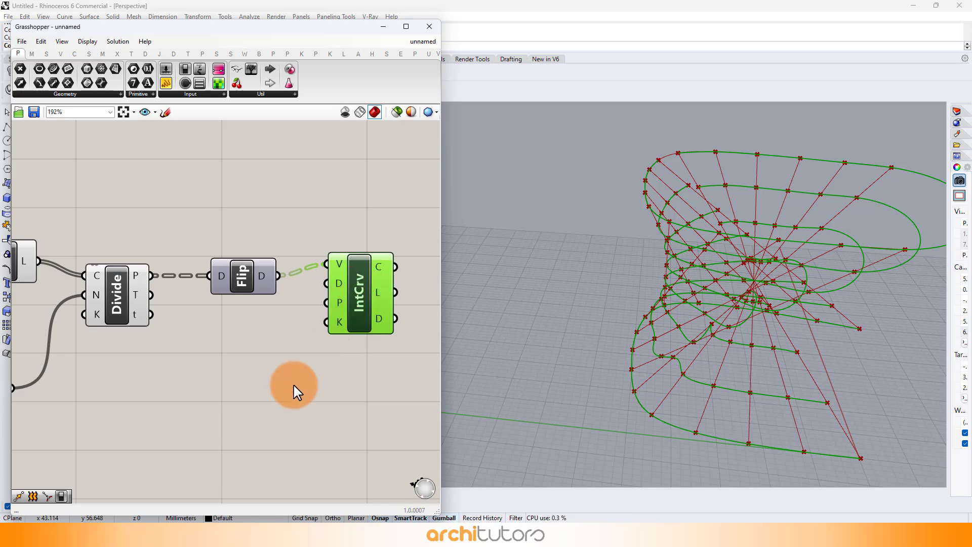
# Add a Boolean Toggle set to True and connect it to the Interpolate component's P input.
pyautogui.moveTo(724, 260); pyautogui.dragTo(681, 329, button='right')
pyautogui.click(206, 375)
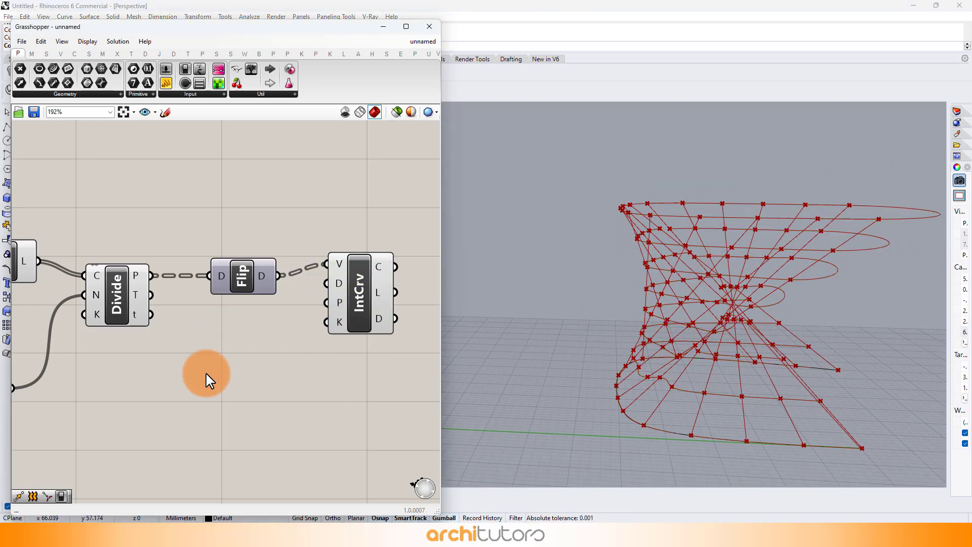
pyautogui.doubleClick(206, 374)
pyautogui.write('tog')
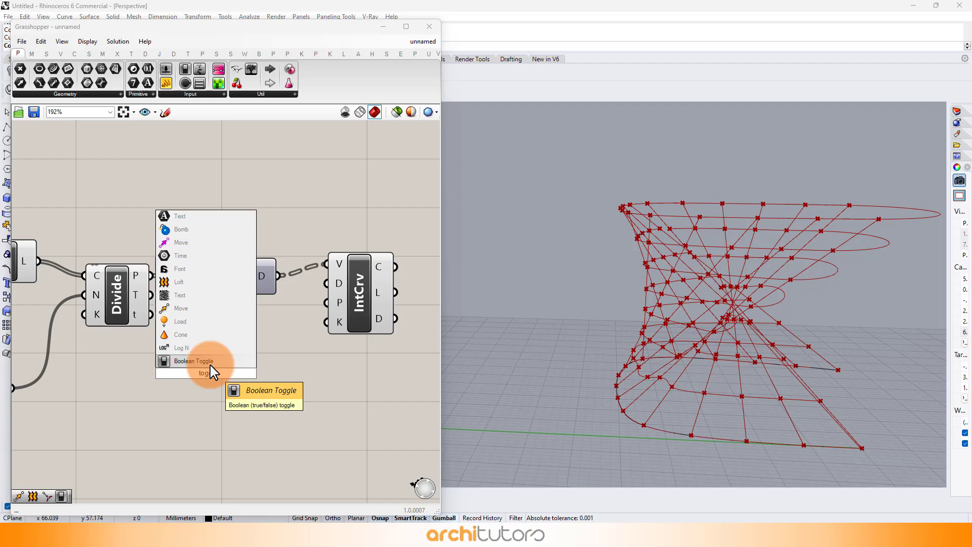
pyautogui.click(211, 364)
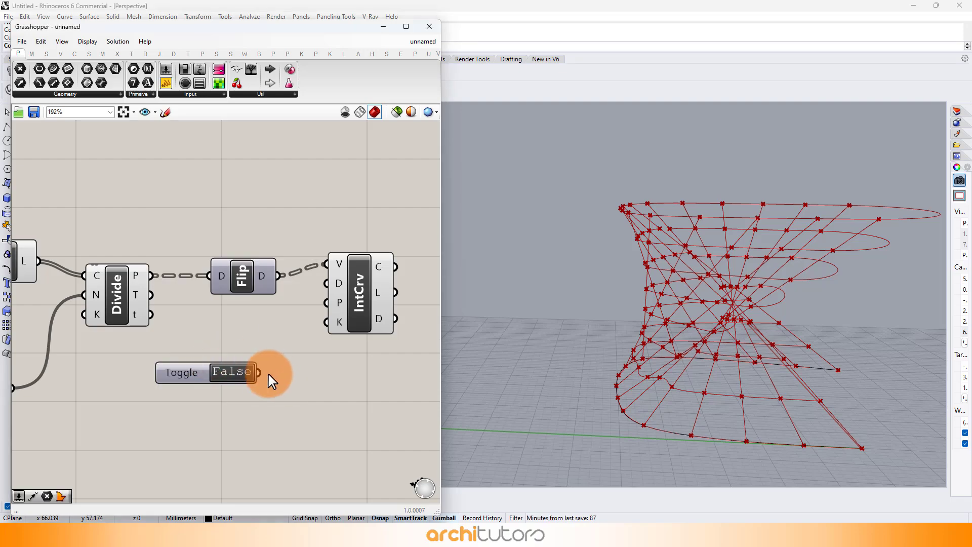
pyautogui.doubleClick(218, 372)
pyautogui.moveTo(735, 339); pyautogui.dragTo(728, 408, button='right')
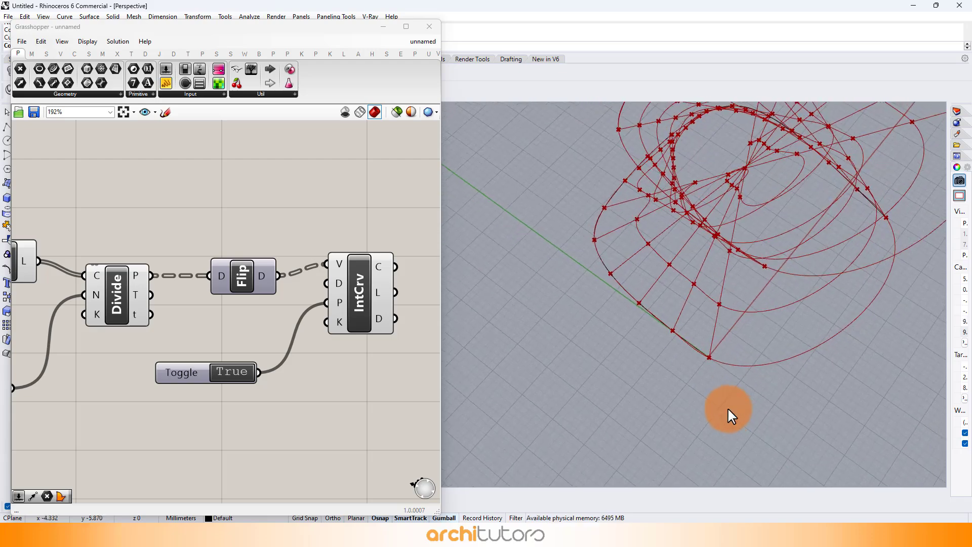
# Try a count of 4 for the line divisions, then return the slider to 7.
pyautogui.moveTo(234, 251); pyautogui.dragTo(319, 377, button='right')
pyautogui.moveTo(320, 424); pyautogui.dragTo(317, 424)
pyautogui.moveTo(599, 254); pyautogui.dragTo(658, 202, button='right')
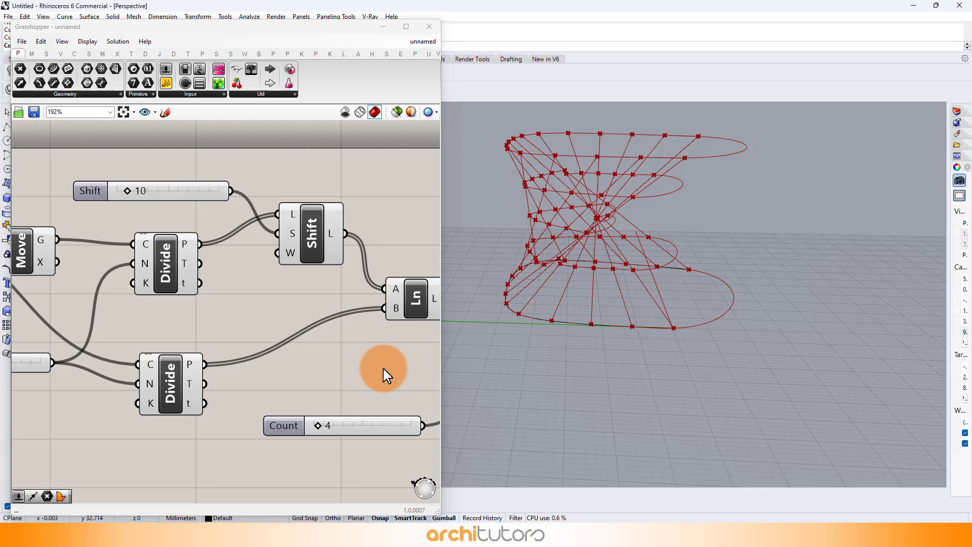
pyautogui.moveTo(319, 425)
pyautogui.mouseDown()
pyautogui.moveTo(324, 434)
pyautogui.moveTo(319, 427)
pyautogui.mouseUp()
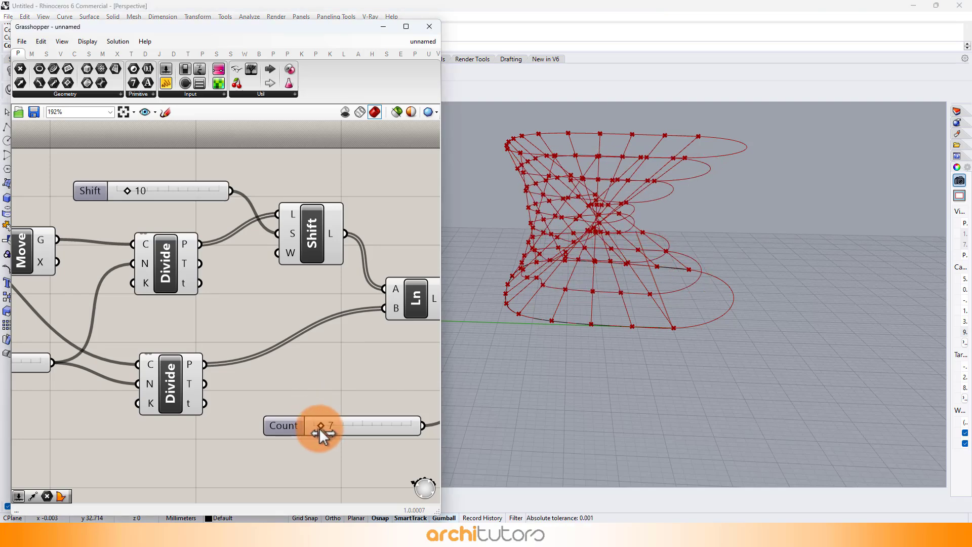
# Set the Shift slider to 8 and inspect the twisted form from another angle.
pyautogui.moveTo(59, 290); pyautogui.dragTo(219, 321, button='right')
pyautogui.scroll(4, 278, 238)
pyautogui.scroll(1, 305, 210)
pyautogui.moveTo(304, 209); pyautogui.dragTo(295, 205)
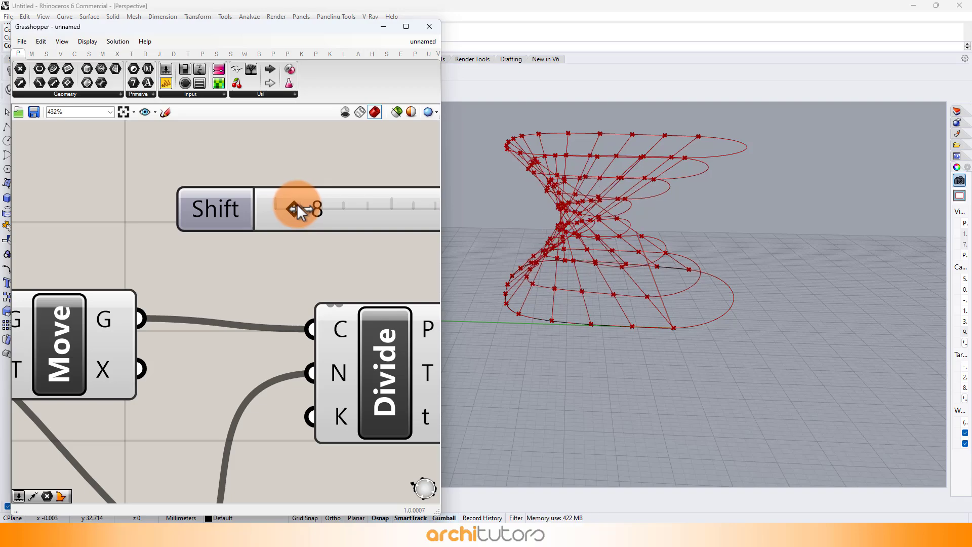
pyautogui.moveTo(691, 221); pyautogui.dragTo(572, 199, button='right')
pyautogui.keyDown('shift'); pyautogui.moveTo(718, 307); pyautogui.dragTo(600, 277, button='right'); pyautogui.keyUp('shift')
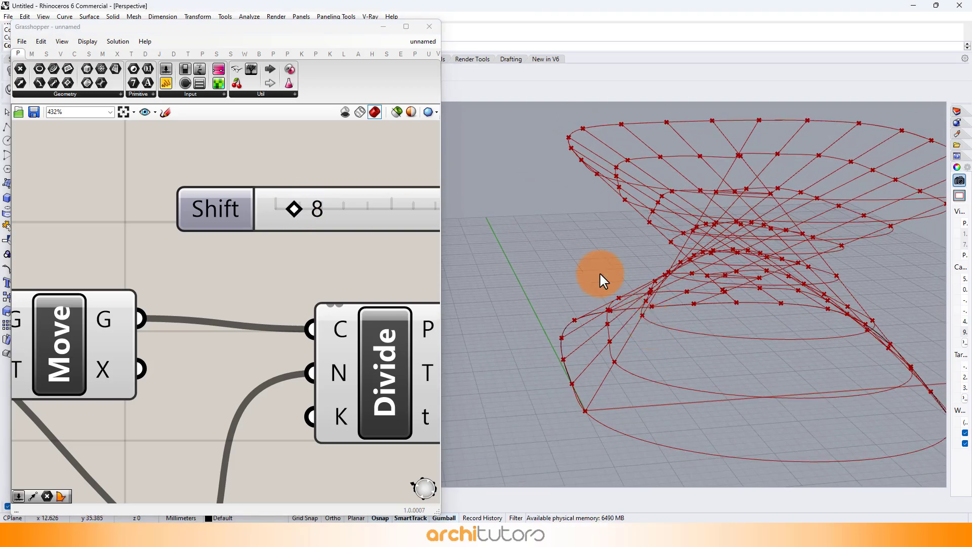
# Add a Boundary Surfaces component beside Interpolate, with the interpolated curves feeding its edges input.
pyautogui.scroll(-4, 600, 273)
pyautogui.scroll(-9, 190, 279)
pyautogui.moveTo(245, 272); pyautogui.dragTo(20, 235, button='right')
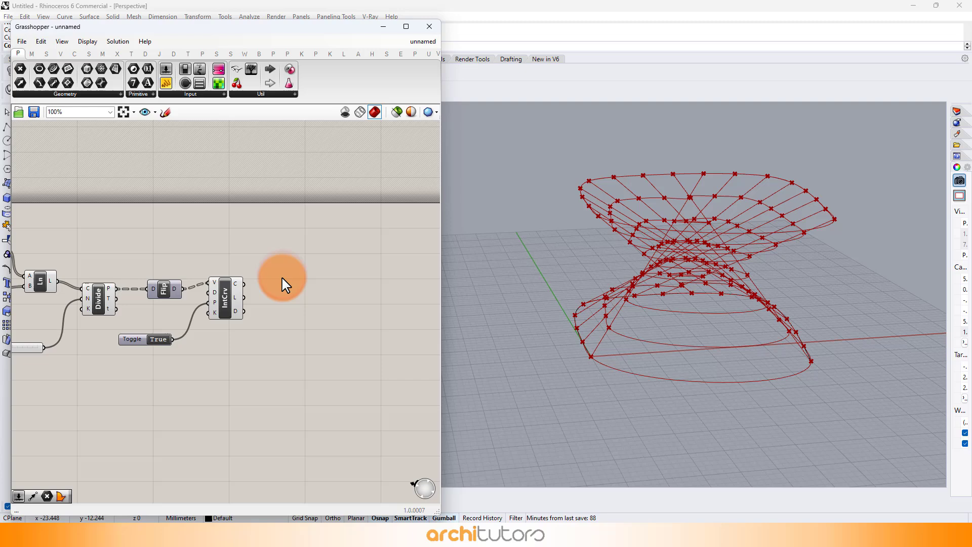
pyautogui.scroll(1, 282, 285)
pyautogui.doubleClick(283, 278)
pyautogui.write('bound')
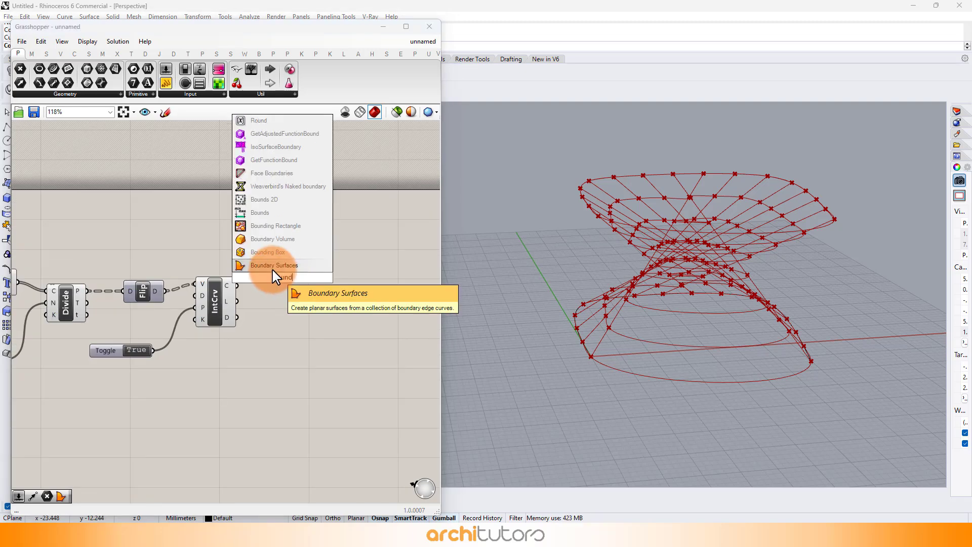
pyautogui.click(271, 265)
pyautogui.scroll(3, 260, 287)
pyautogui.moveTo(207, 285); pyautogui.dragTo(365, 321)
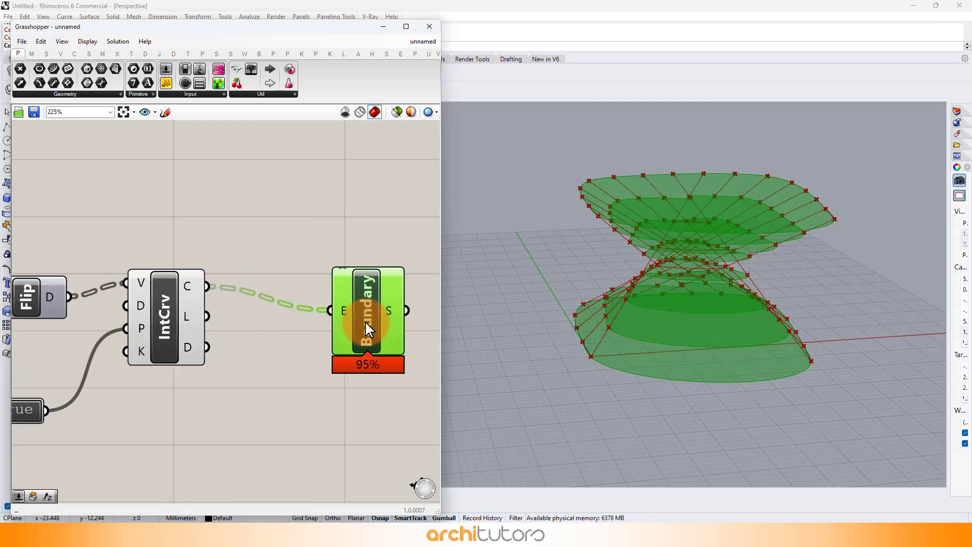
pyautogui.click(328, 372)
pyautogui.moveTo(732, 298); pyautogui.dragTo(733, 286, button='right')
pyautogui.scroll(-1, 347, 286)
pyautogui.moveTo(311, 311); pyautogui.dragTo(265, 211, button='right')
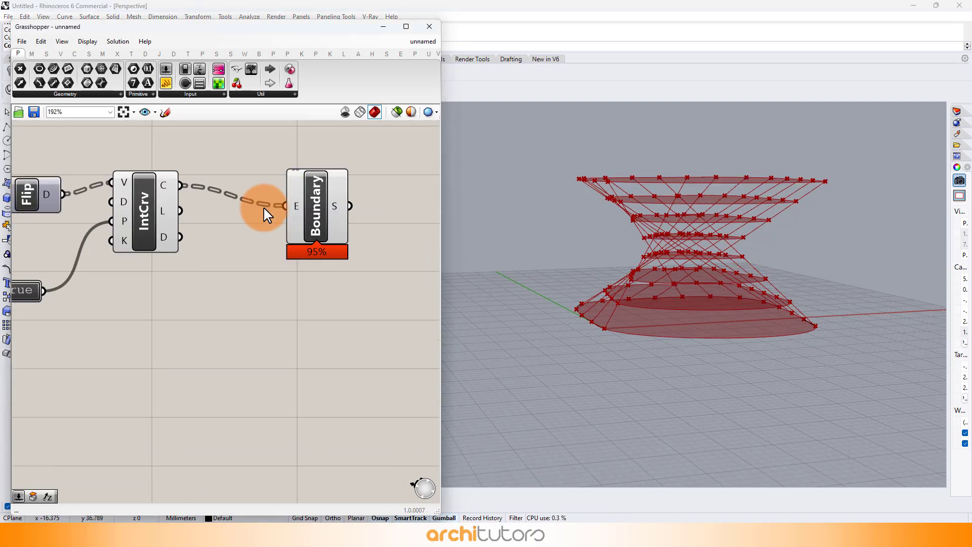
pyautogui.moveTo(300, 227); pyautogui.dragTo(270, 216)
pyautogui.click(296, 277)
# Add an Extrude component and connect the boundary surfaces to its base input.
pyautogui.moveTo(306, 287); pyautogui.dragTo(176, 281, button='right')
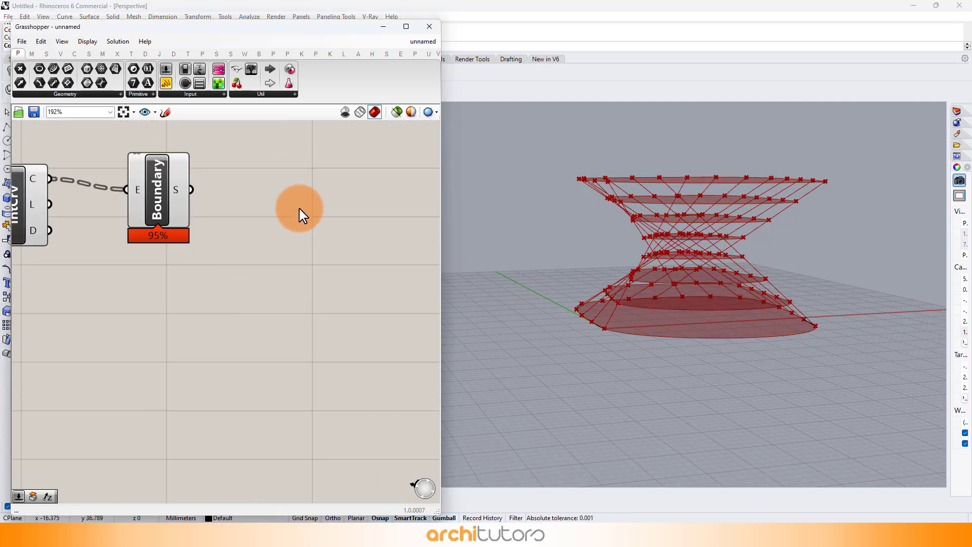
pyautogui.doubleClick(300, 212)
pyautogui.write('extr')
pyautogui.click(293, 194)
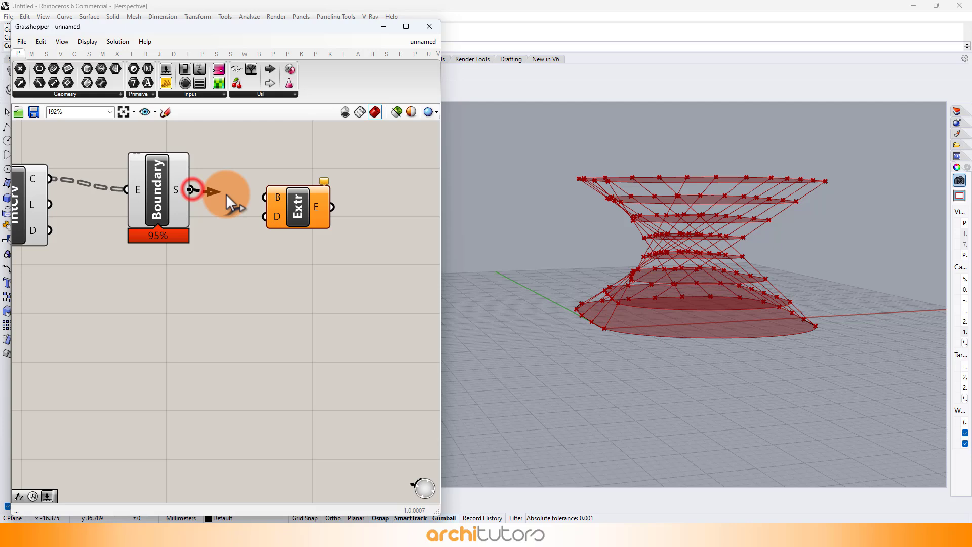
# Add a Unit Z component below the Boundary Surfaces and Extrude components.
pyautogui.doubleClick(219, 342)
pyautogui.write('z')
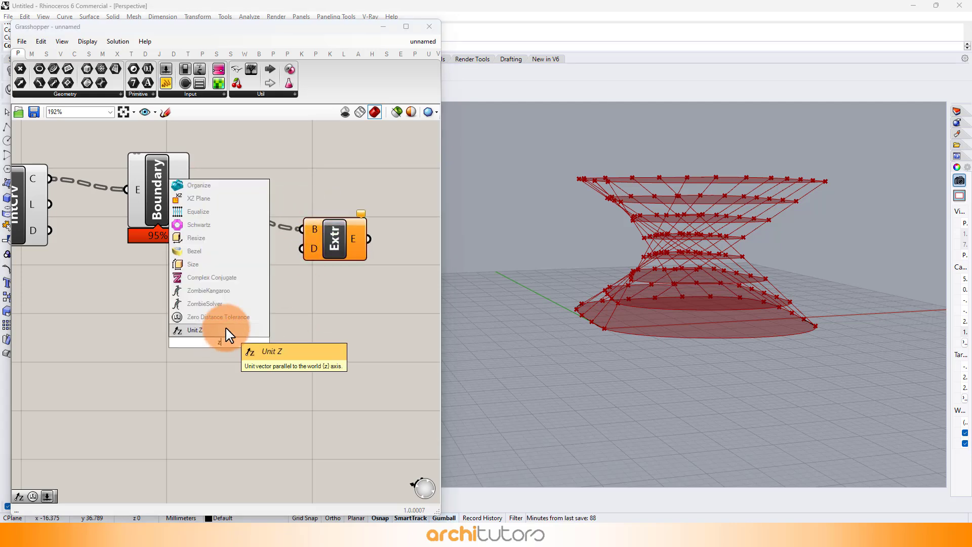
pyautogui.click(226, 328)
# Add a 0.25 number slider as the Unit Z factor and connect the vector to Extrude's direction input.
pyautogui.moveTo(71, 337); pyautogui.dragTo(139, 320, button='right')
pyautogui.doubleClick(140, 319)
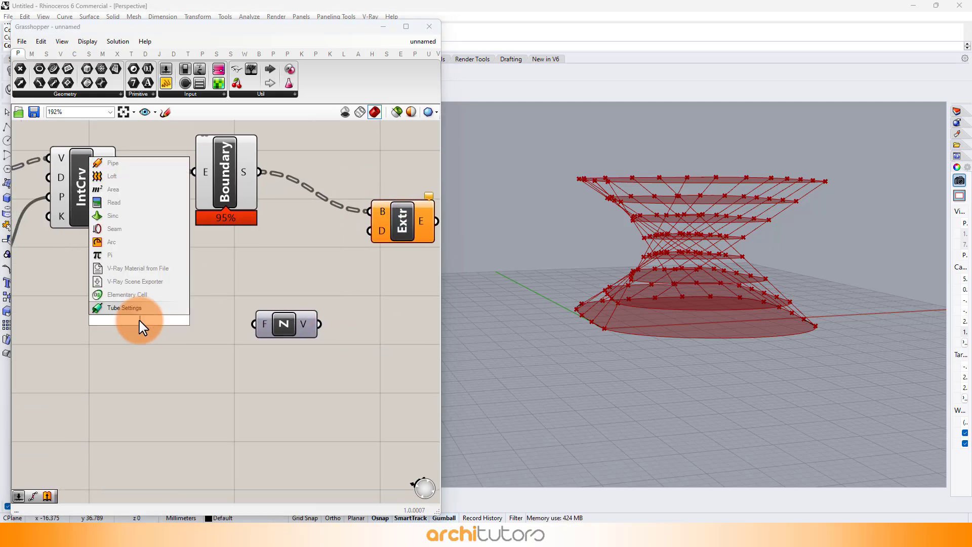
pyautogui.write('0.25')
pyautogui.press('Return')
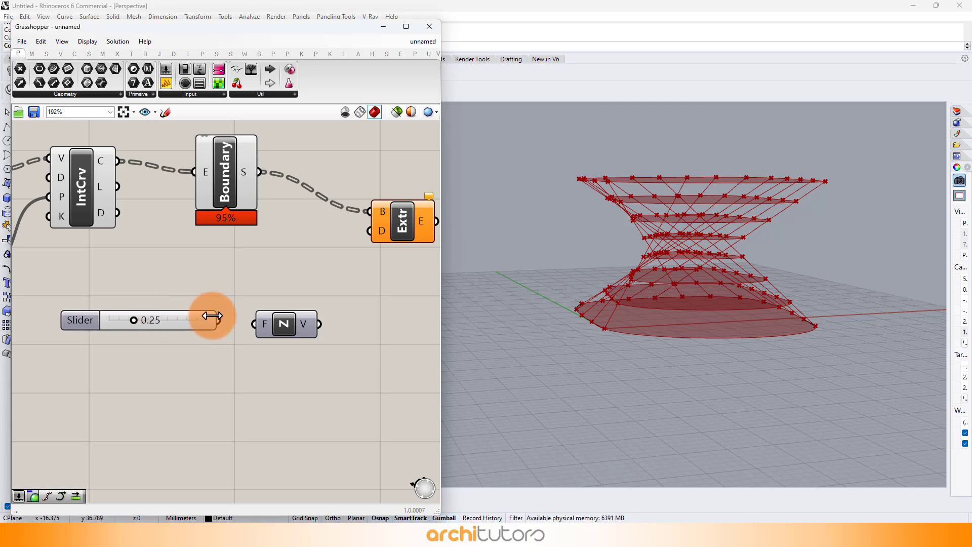
pyautogui.moveTo(374, 228); pyautogui.dragTo(375, 228)
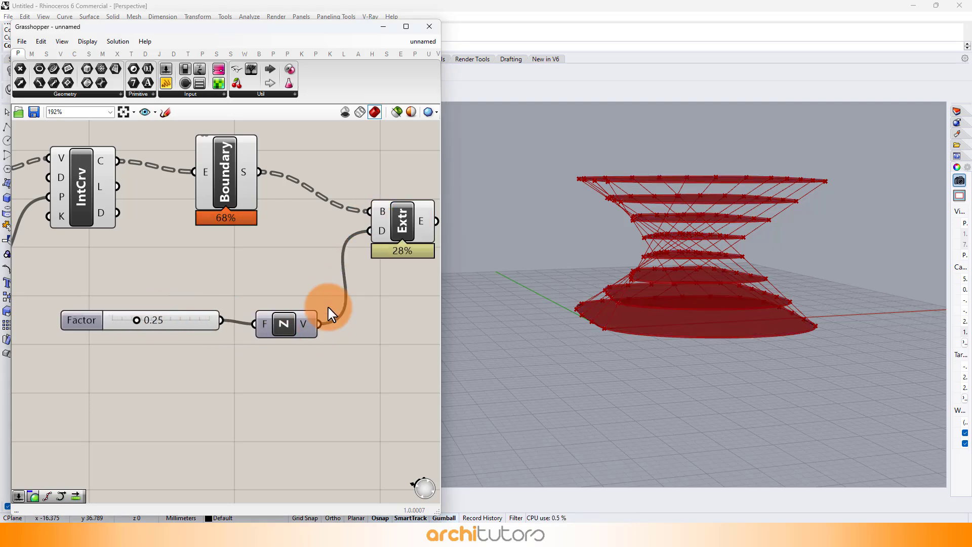
pyautogui.moveTo(302, 323); pyautogui.dragTo(303, 291)
pyautogui.click(304, 258)
# Turn off the preview of all components upstream of Extrude, leaving only the extruded layers displayed.
pyautogui.scroll(-2, 395, 248)
pyautogui.moveTo(400, 248); pyautogui.dragTo(343, 261, button='right')
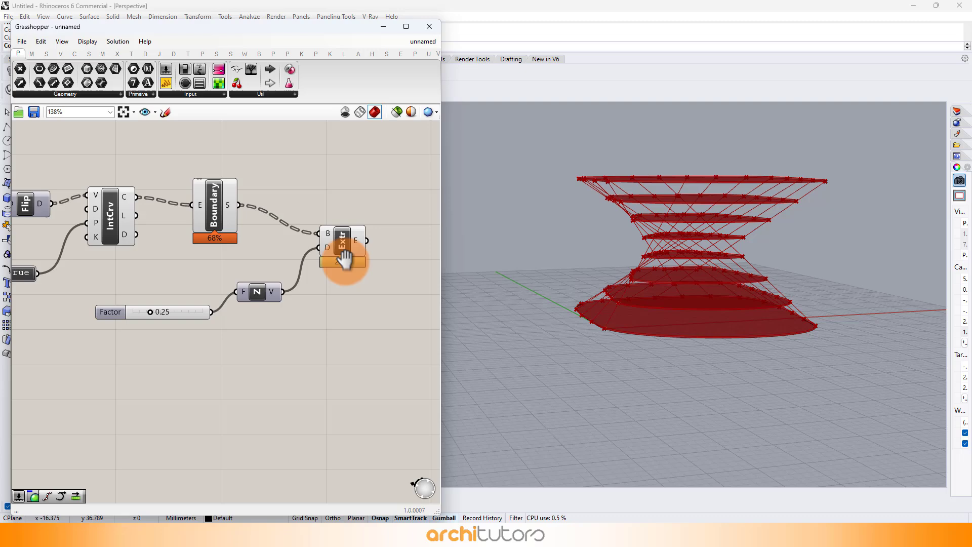
pyautogui.scroll(-4, 295, 190)
pyautogui.moveTo(285, 172); pyautogui.dragTo(208, 253)
pyautogui.scroll(-3, 219, 248)
pyautogui.moveTo(253, 186); pyautogui.dragTo(341, 228, button='right')
pyautogui.moveTo(347, 183); pyautogui.dragTo(84, 385)
pyautogui.middleClick(124, 332)
pyautogui.click(151, 294)
# Add a Custom Preview component after Extrude and connect the extrusion to its geometry input.
pyautogui.scroll(6, 369, 284)
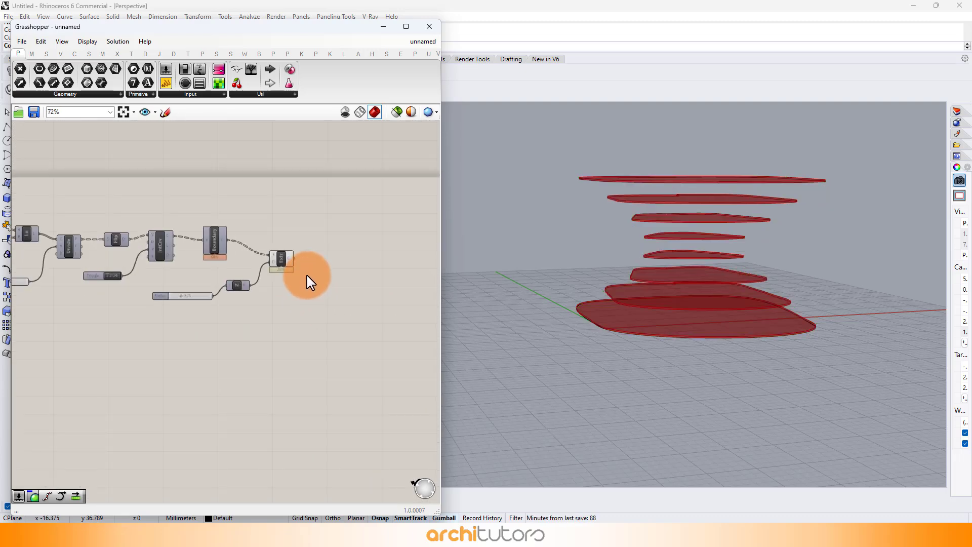
pyautogui.doubleClick(338, 261)
pyautogui.write('cu')
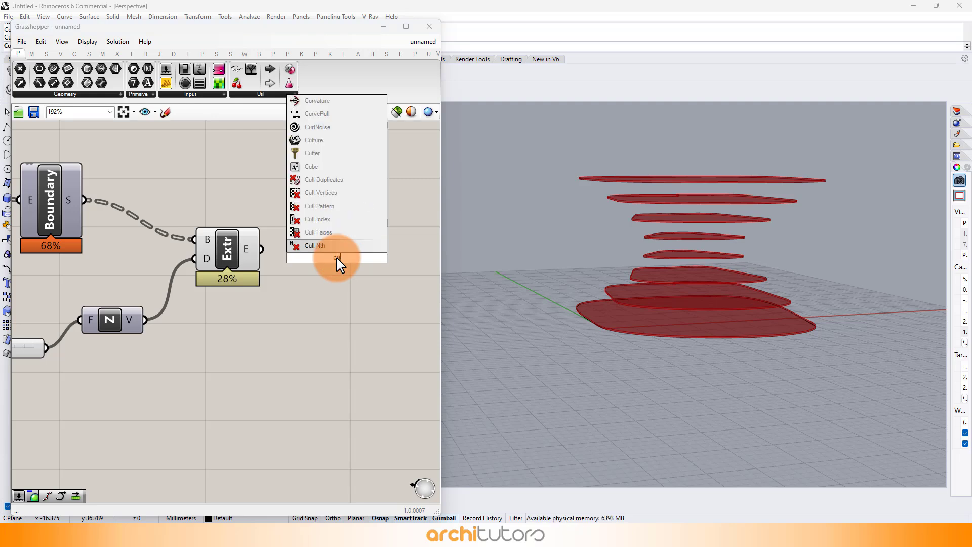
pyautogui.write('st')
pyautogui.click(347, 193)
pyautogui.moveTo(261, 249); pyautogui.dragTo(312, 241)
pyautogui.click(298, 363)
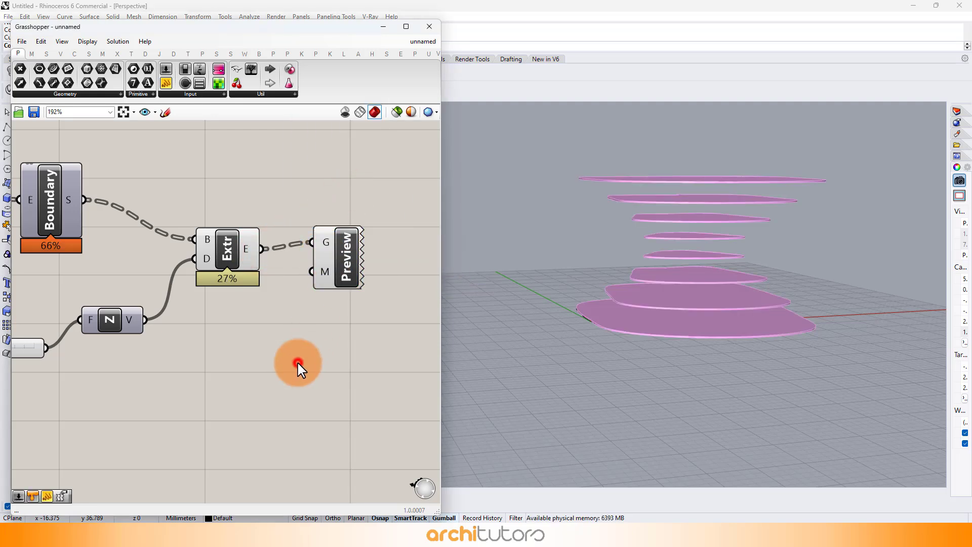
# Add a Colour Swatch and connect it to the Custom Preview's material input.
pyautogui.doubleClick(265, 373)
pyautogui.write('swa')
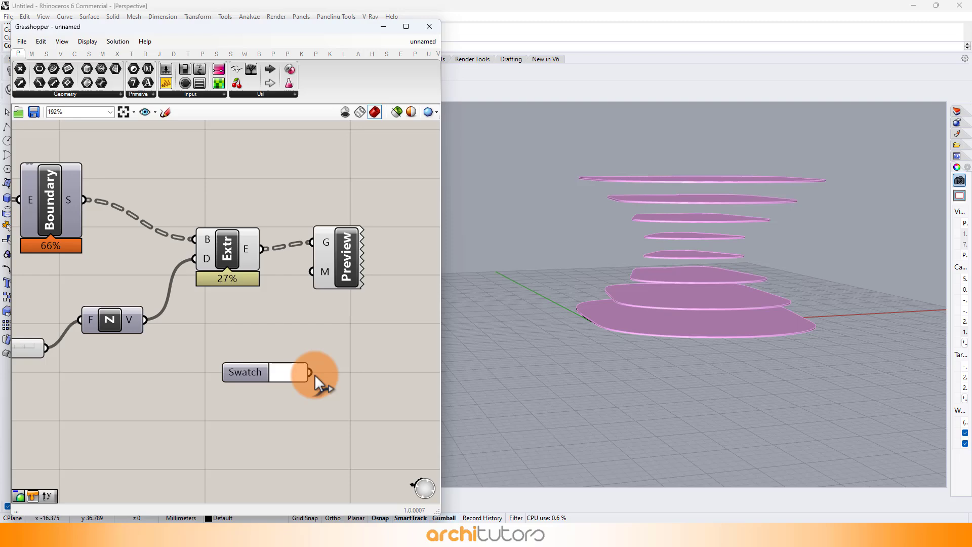
pyautogui.moveTo(309, 372); pyautogui.dragTo(311, 271)
# Set the swatch to a muted dark red with hue 0, saturation 39 and value 50, and inspect the layers.
pyautogui.click(297, 377)
pyautogui.click(345, 413)
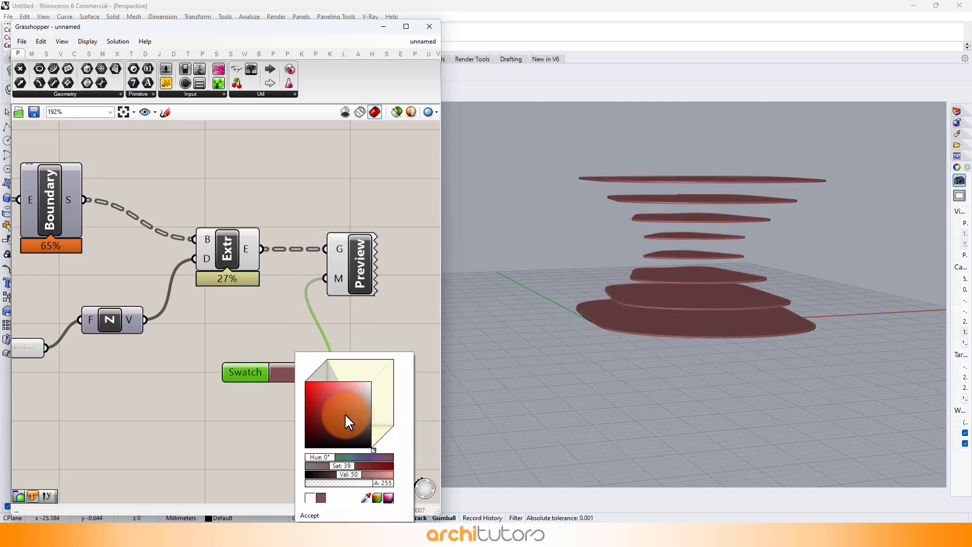
pyautogui.click(215, 426)
pyautogui.moveTo(629, 303); pyautogui.dragTo(679, 301, button='right')
pyautogui.click(326, 230)
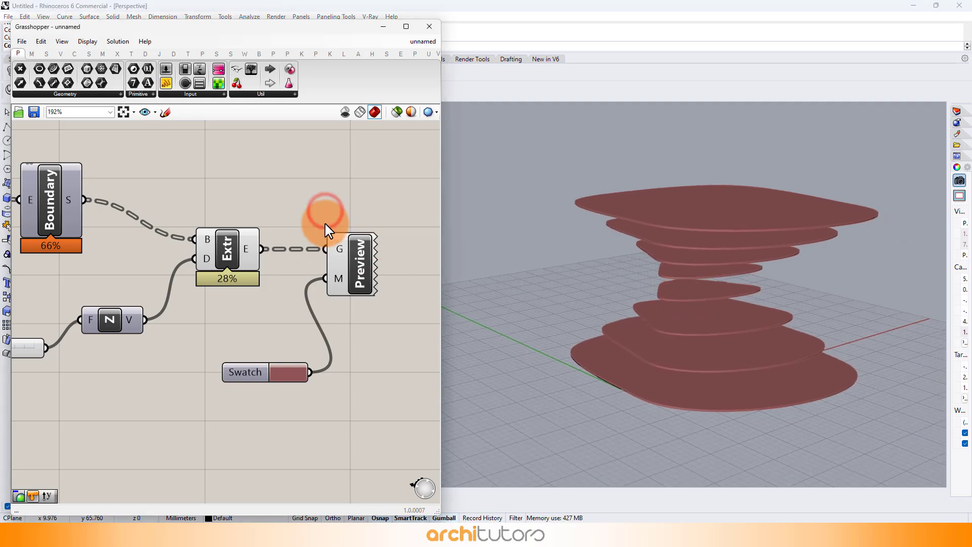
# Turn the preview of the Line component back on.
pyautogui.scroll(-3, 325, 230)
pyautogui.moveTo(171, 194); pyautogui.dragTo(241, 278, button='right')
pyautogui.moveTo(156, 234); pyautogui.dragTo(341, 271, button='right')
pyautogui.moveTo(97, 256); pyautogui.dragTo(269, 272, button='right')
pyautogui.click(287, 341)
pyautogui.middleClick(287, 339)
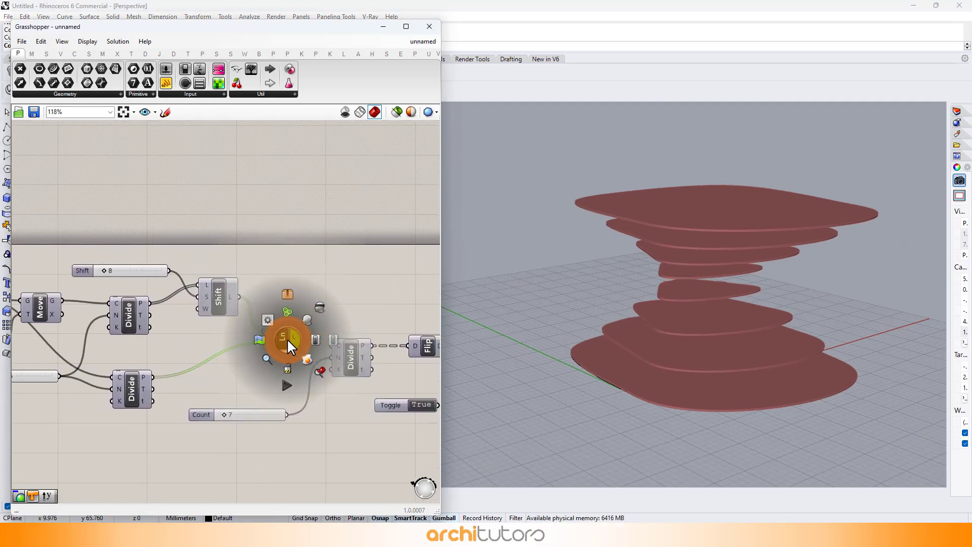
pyautogui.click(310, 312)
# Add a Pipe component above the Line and Divide components.
pyautogui.scroll(2, 282, 271)
pyautogui.doubleClick(292, 294)
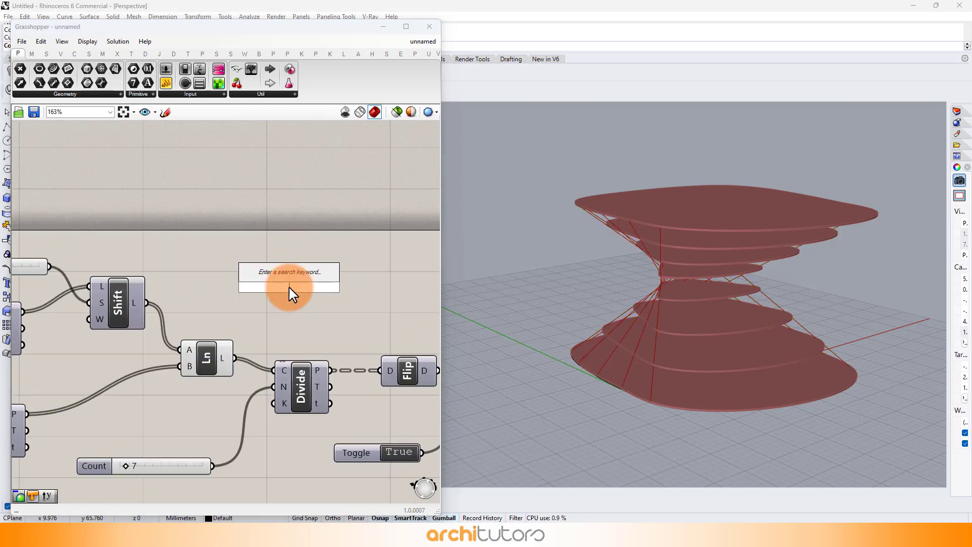
pyautogui.write('pipe')
pyautogui.click(292, 276)
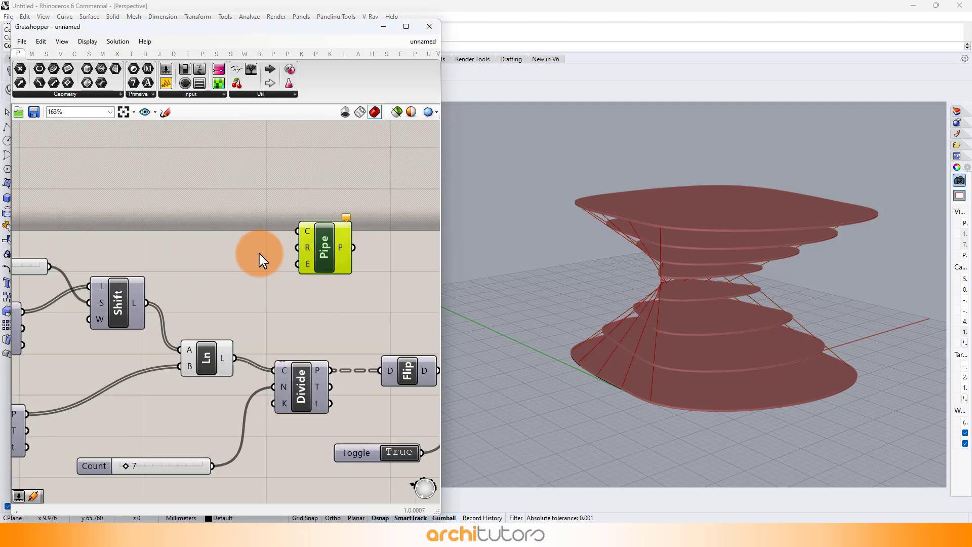
# Drive the Pipe radius with a new 0.25 slider, feed the Line output to its curve input, and inspect the pipes.
pyautogui.click(222, 260)
pyautogui.write('2')
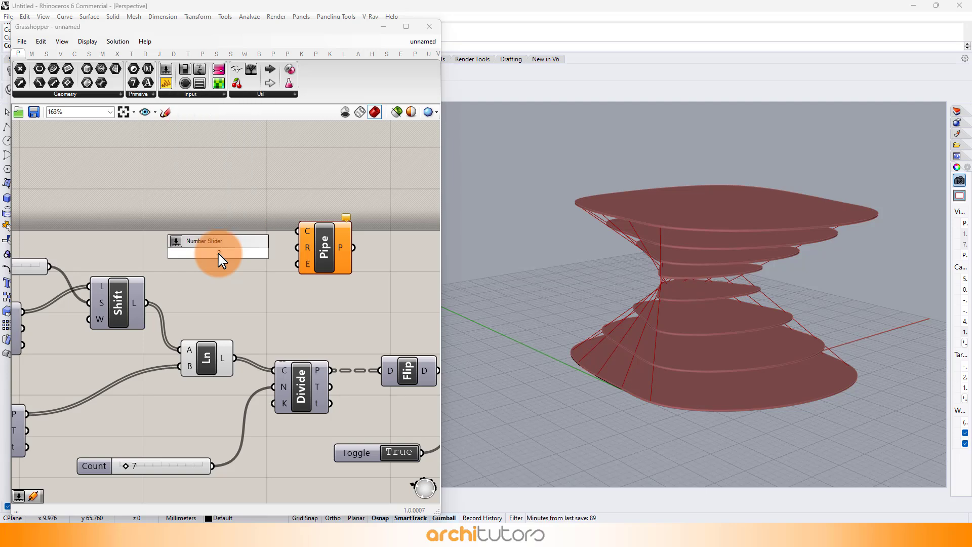
pyautogui.write('5')
pyautogui.press('Return')
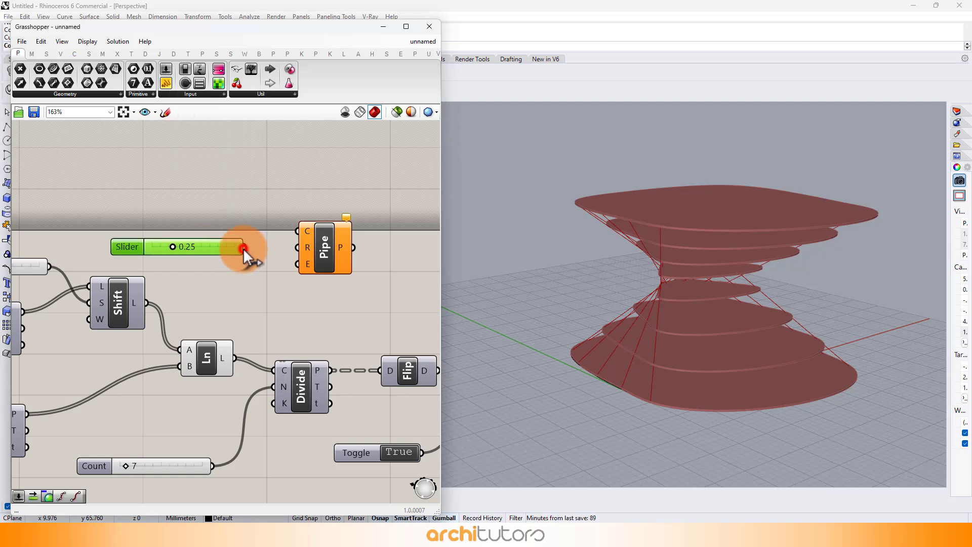
pyautogui.moveTo(303, 225); pyautogui.dragTo(302, 230)
pyautogui.moveTo(325, 249); pyautogui.dragTo(330, 248)
pyautogui.click(332, 332)
pyautogui.moveTo(597, 349); pyautogui.dragTo(724, 369, button='right')
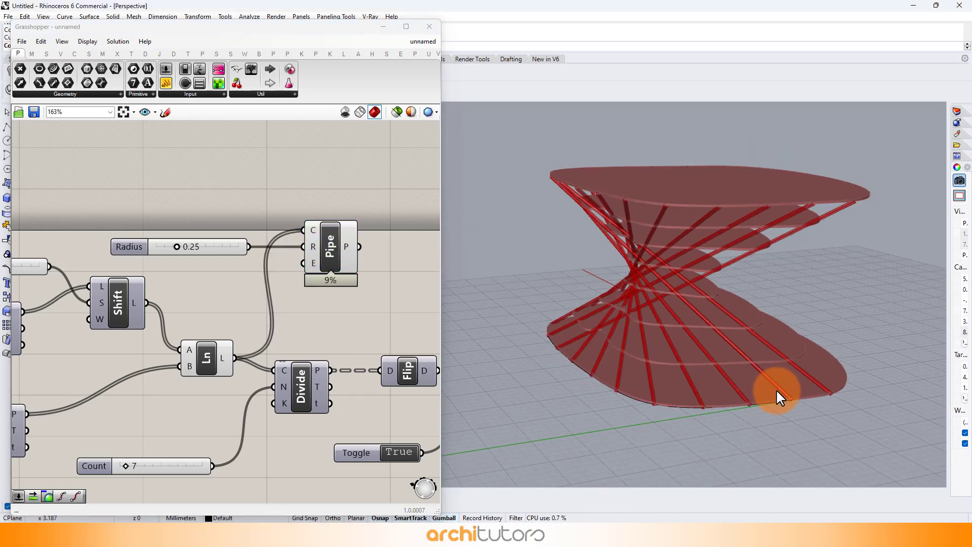
# Reshape the base curve by moving its front control points, checking the twisted form from several angles.
pyautogui.click(779, 403)
pyautogui.moveTo(780, 403); pyautogui.dragTo(539, 300, button='right')
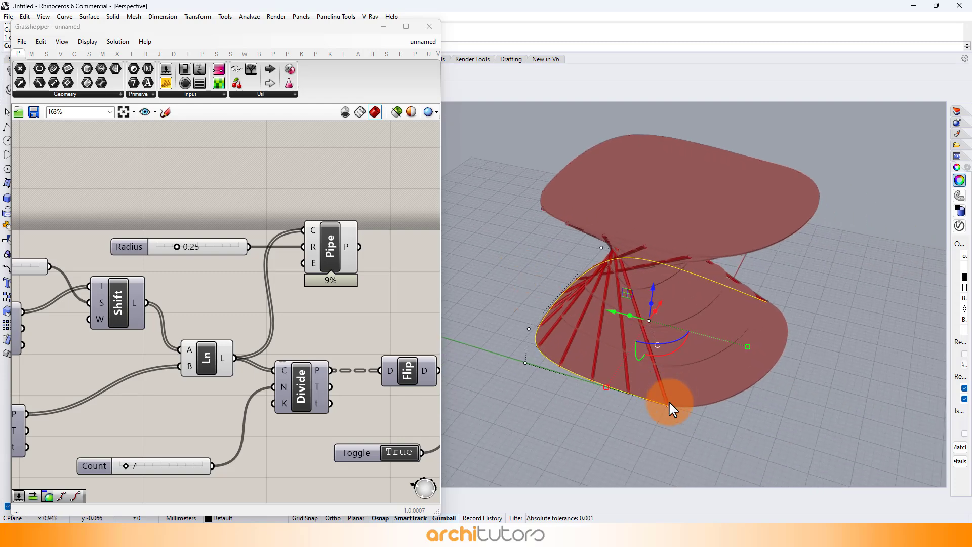
pyautogui.moveTo(686, 377); pyautogui.dragTo(727, 359, button='right')
pyautogui.click(688, 458)
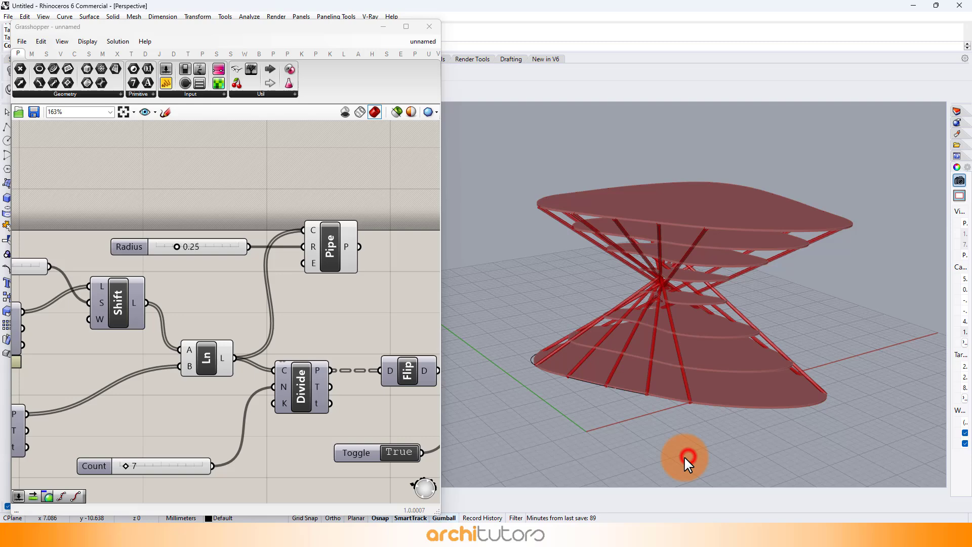
pyautogui.moveTo(688, 458); pyautogui.dragTo(681, 434, button='right')
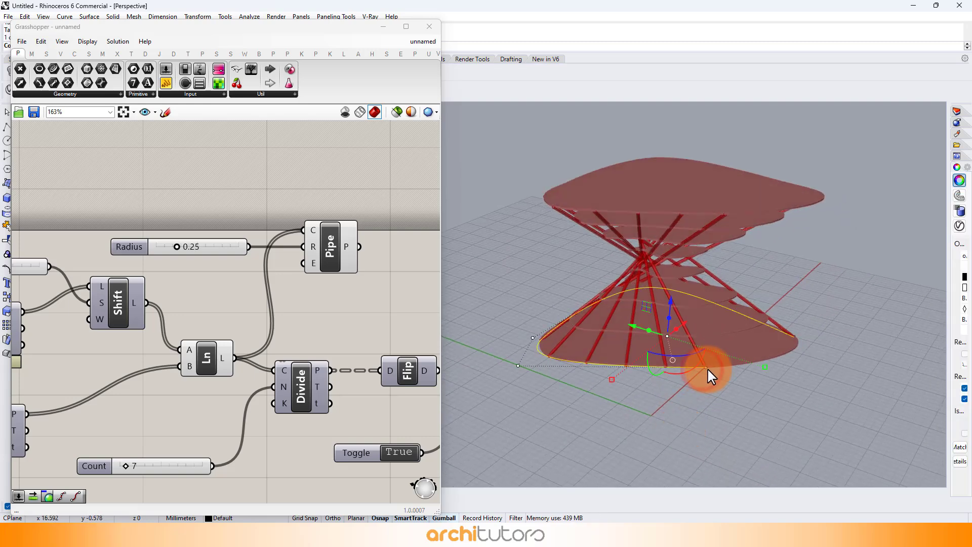
pyautogui.moveTo(706, 367); pyautogui.dragTo(727, 377)
# Set the Shift slider to 5 and inspect the twist from another angle.
pyautogui.moveTo(214, 292); pyautogui.dragTo(290, 258, button='right')
pyautogui.moveTo(195, 221); pyautogui.dragTo(349, 226, button='right')
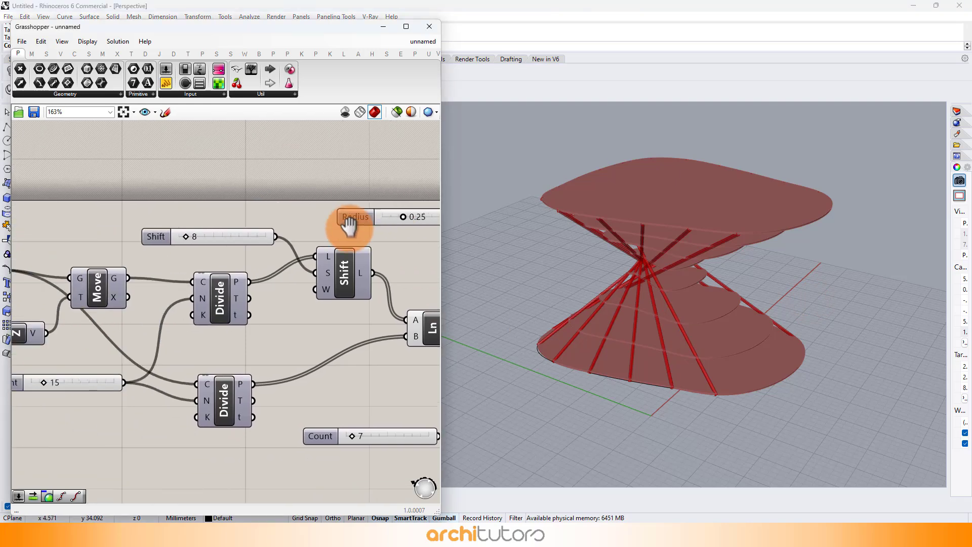
pyautogui.scroll(3, 165, 239)
pyautogui.moveTo(197, 234)
pyautogui.mouseDown()
pyautogui.moveTo(181, 235)
pyautogui.moveTo(193, 235)
pyautogui.mouseUp()
pyautogui.moveTo(553, 351)
pyautogui.mouseDown(button='right')
pyautogui.moveTo(640, 293)
pyautogui.moveTo(646, 365)
pyautogui.moveTo(669, 317)
pyautogui.mouseUp(button='right')
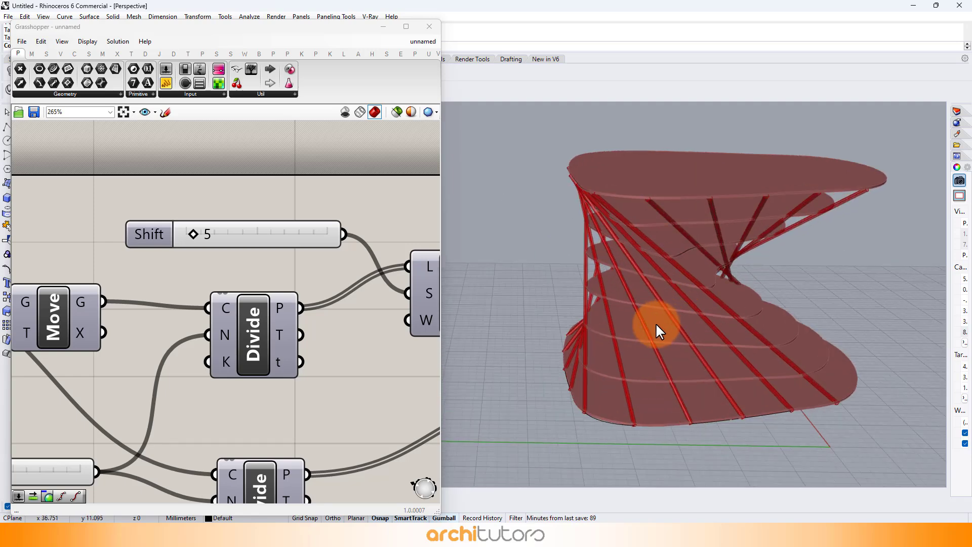
# Set the Count slider that divides the base and moved curves to 17, and check the added pipes.
pyautogui.scroll(-2, 655, 323)
pyautogui.scroll(-2, 219, 242)
pyautogui.moveTo(129, 316); pyautogui.dragTo(343, 279, button='right')
pyautogui.scroll(2, 269, 364)
pyautogui.scroll(1, 273, 372)
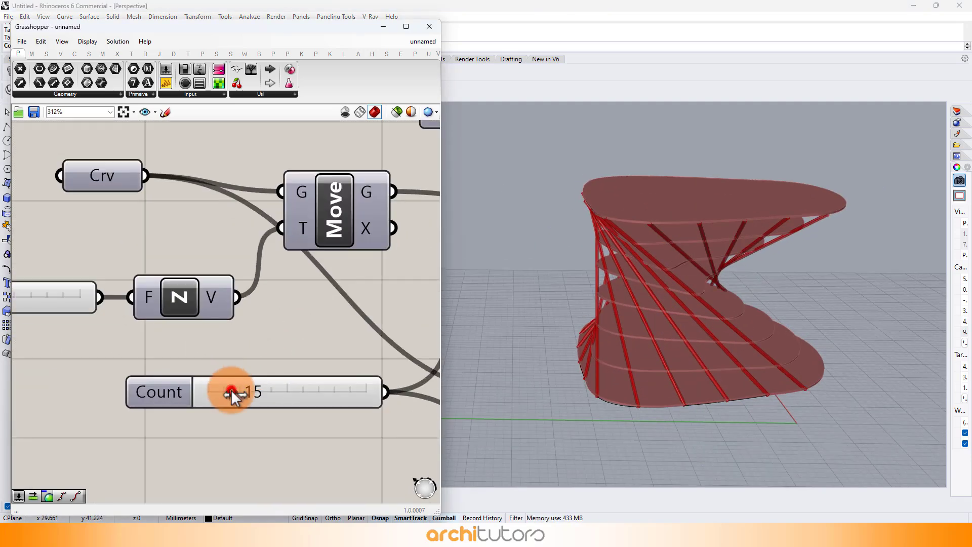
pyautogui.moveTo(232, 392)
pyautogui.mouseDown()
pyautogui.moveTo(211, 393)
pyautogui.moveTo(239, 400)
pyautogui.moveTo(232, 396)
pyautogui.mouseUp()
pyautogui.moveTo(632, 335); pyautogui.dragTo(683, 349, button='right')
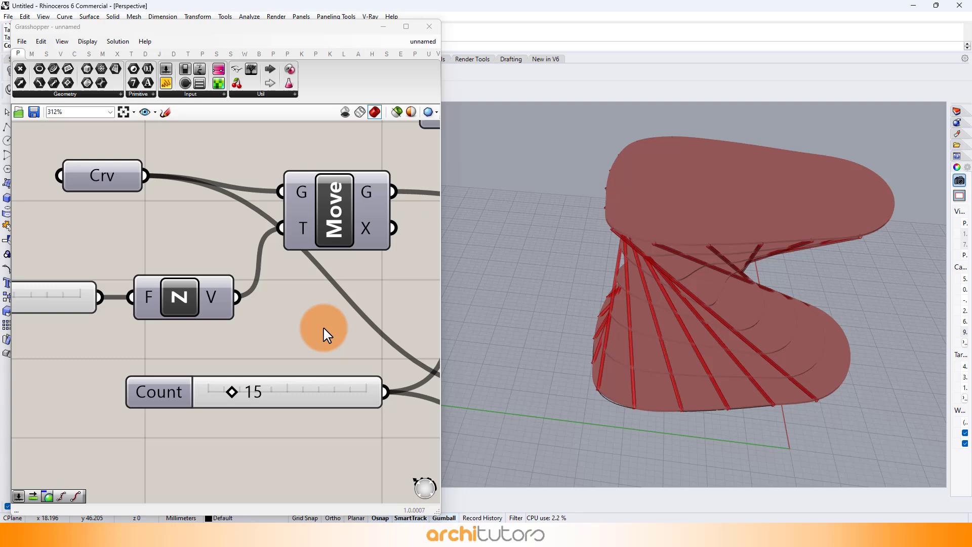
pyautogui.moveTo(232, 391); pyautogui.dragTo(242, 393)
pyautogui.scroll(-1, 253, 323)
pyautogui.moveTo(597, 289); pyautogui.dragTo(647, 289, button='right')
# Try a height factor of 39 for the moved curve, then lower the slider again and inspect the form.
pyautogui.moveTo(25, 316); pyautogui.dragTo(124, 291, button='right')
pyautogui.moveTo(97, 282); pyautogui.dragTo(119, 275)
pyautogui.moveTo(623, 323); pyautogui.dragTo(638, 333, button='right')
pyautogui.scroll(-4, 639, 333)
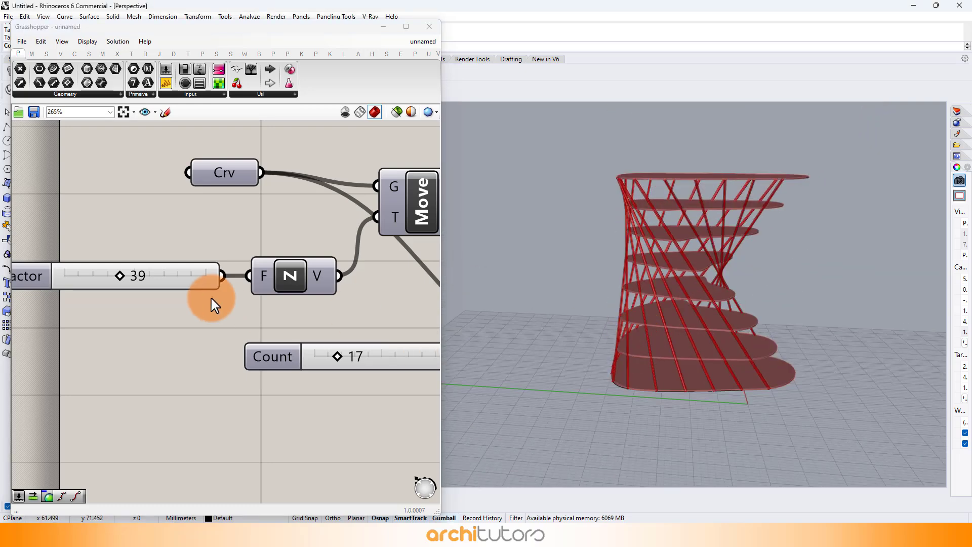
pyautogui.moveTo(118, 279)
pyautogui.mouseDown()
pyautogui.moveTo(145, 278)
pyautogui.moveTo(99, 279)
pyautogui.mouseUp()
pyautogui.moveTo(664, 278); pyautogui.dragTo(683, 299, button='right')
pyautogui.scroll(4, 686, 302)
# Bake the Pipe component's geometry into the Rhino document.
pyautogui.scroll(-5, 165, 247)
pyautogui.moveTo(321, 226); pyautogui.dragTo(155, 253, button='right')
pyautogui.scroll(1, 383, 196)
pyautogui.scroll(4, 387, 201)
pyautogui.rightClick(372, 218)
pyautogui.click(408, 253)
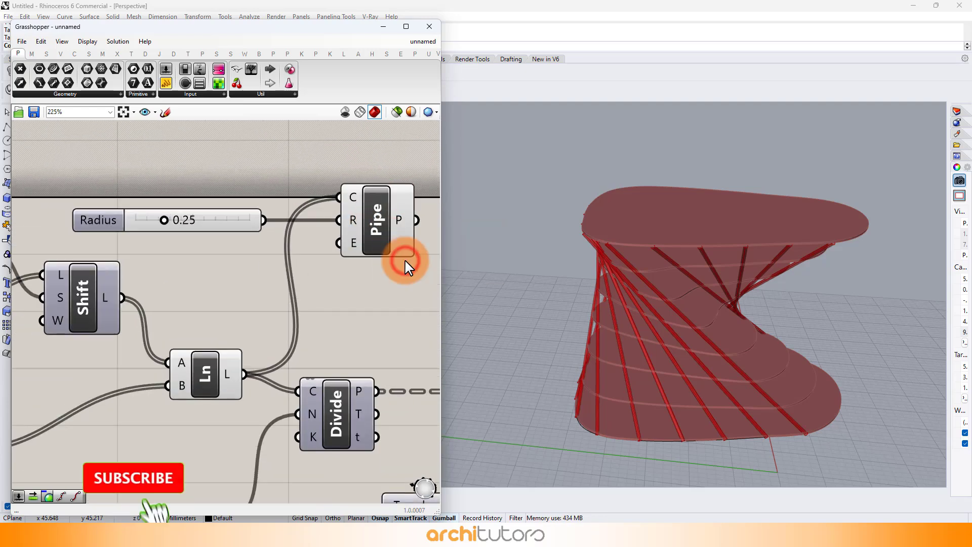
pyautogui.click(413, 356)
# Bake the extruded layers from the Extrude component into the Rhino document.
pyautogui.scroll(-6, 228, 279)
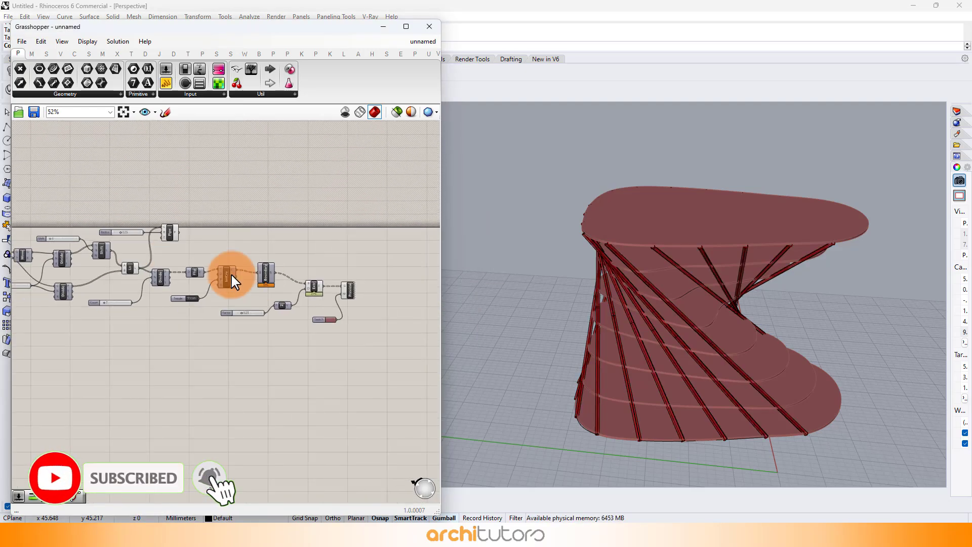
pyautogui.scroll(5, 227, 281)
pyautogui.rightClick(224, 278)
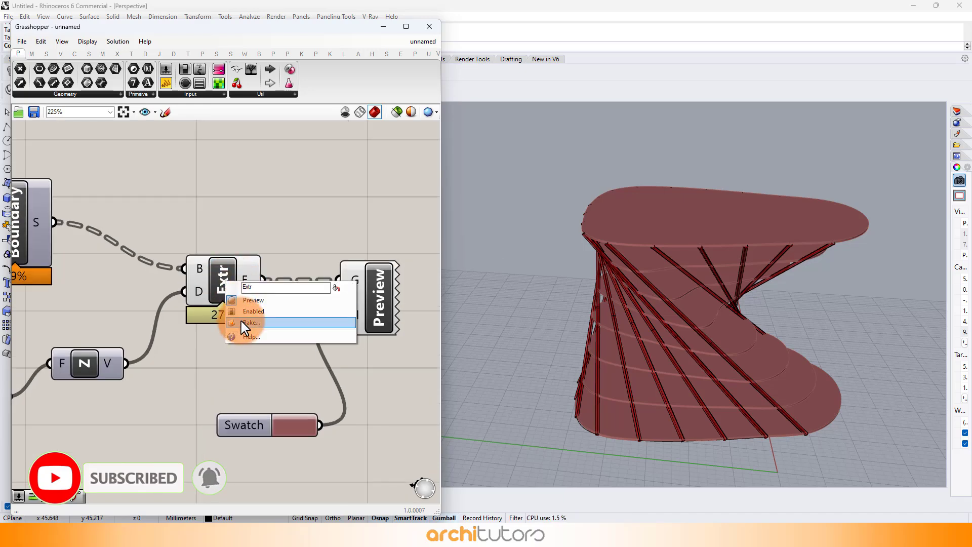
pyautogui.click(240, 324)
pyautogui.click(246, 414)
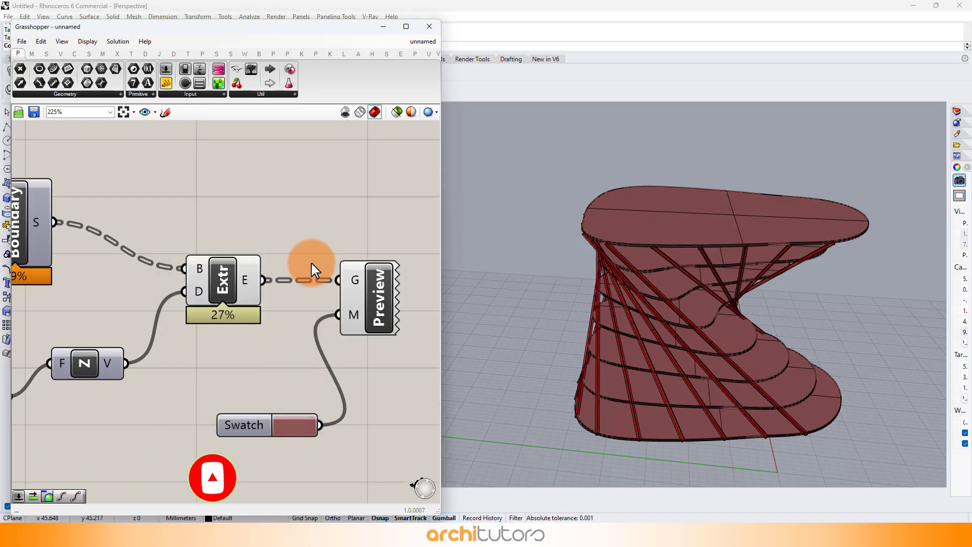
# Minimize the Grasshopper window and set the Perspective viewport's display mode to Rendered.
pyautogui.click(383, 27)
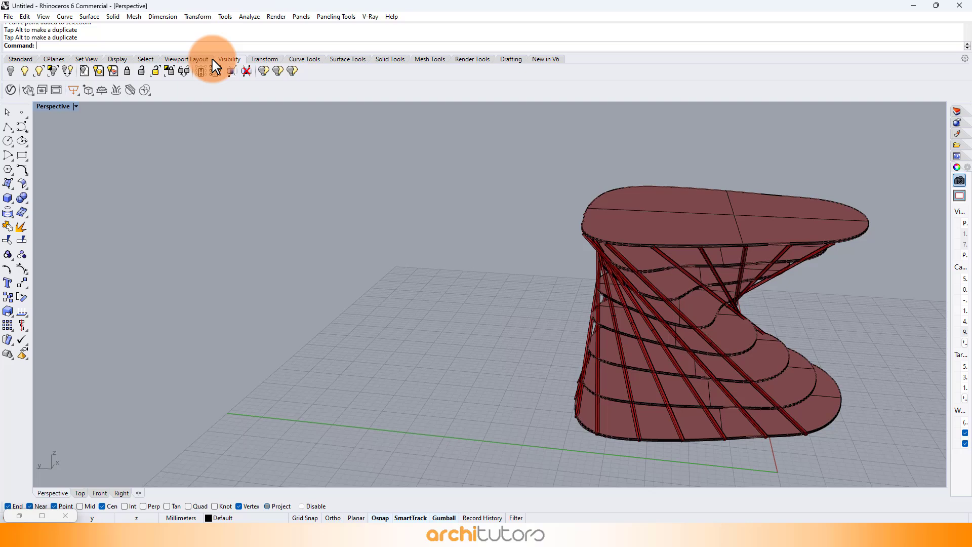
pyautogui.click(76, 107)
pyautogui.click(91, 159)
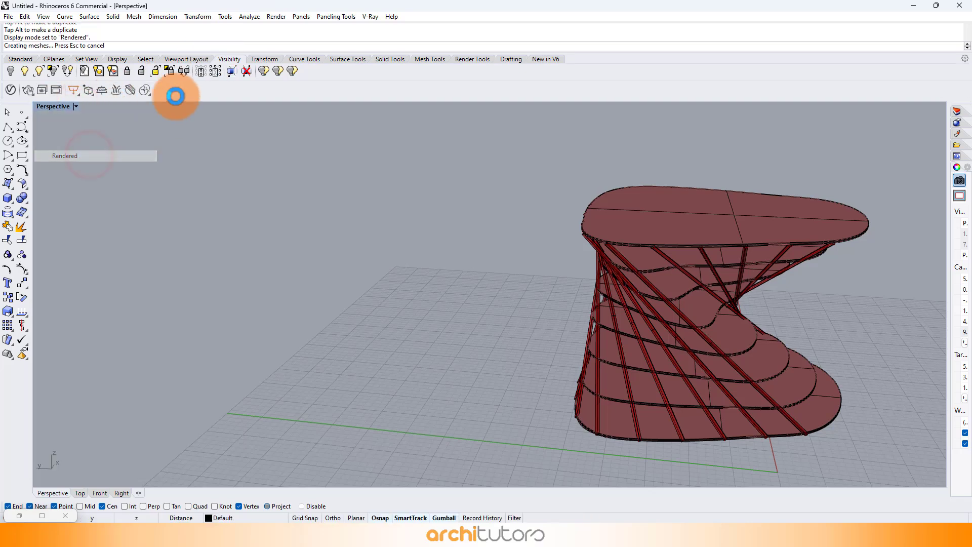